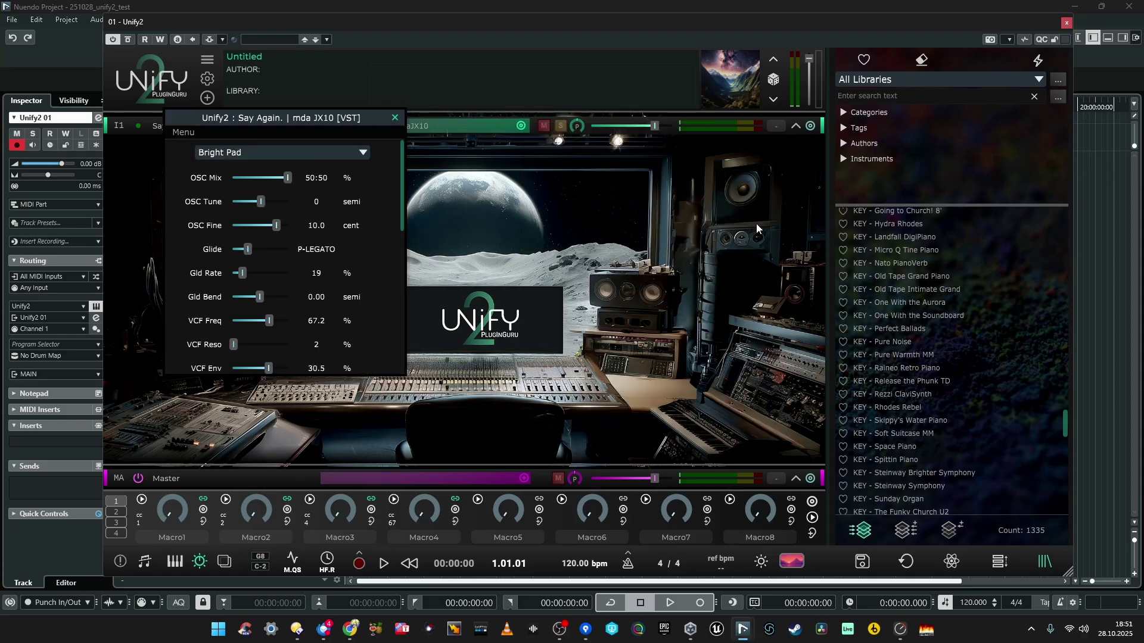
# Step: Close the mda JX10 editor and swap the layer's instrument to OB-Xd
pyautogui.click(396, 117)
pyautogui.click(522, 126)
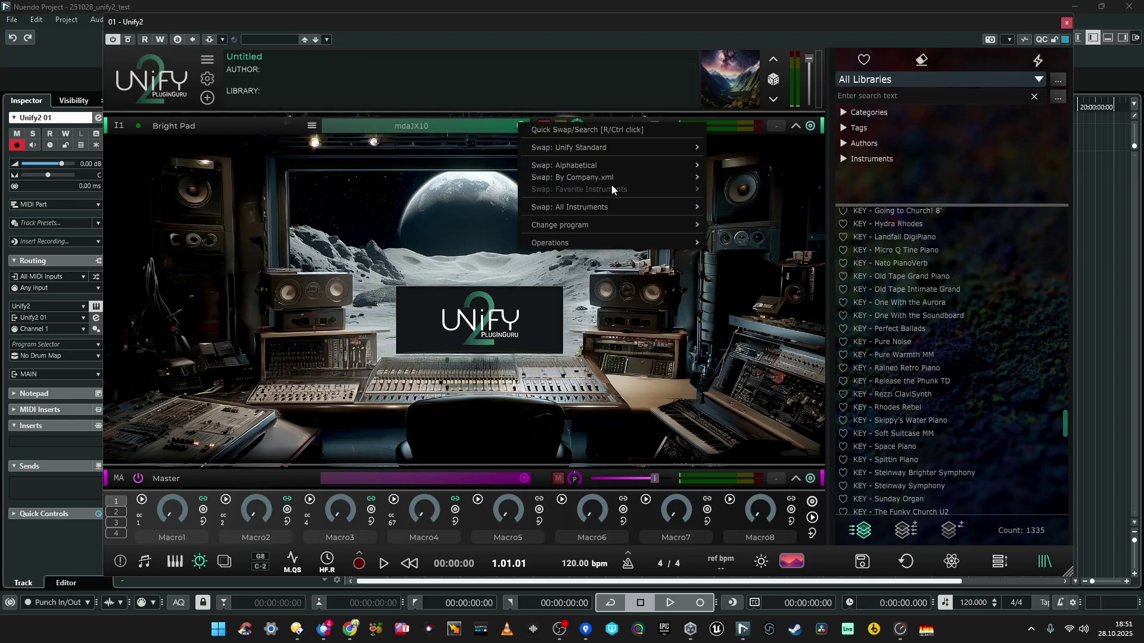
pyautogui.moveTo(638, 165)
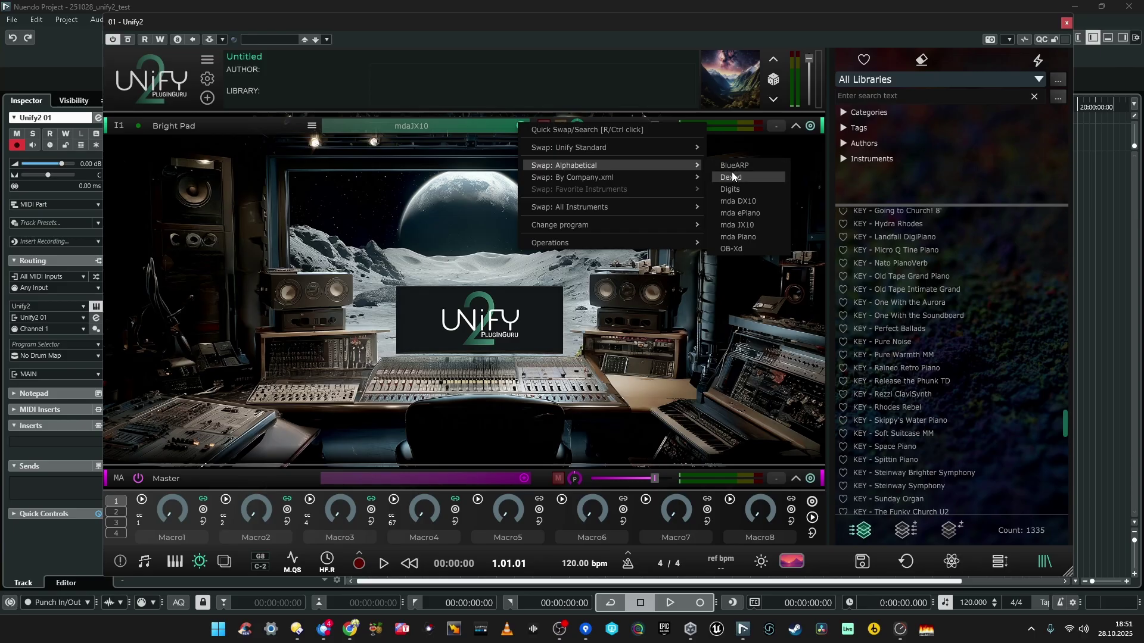
pyautogui.click(760, 249)
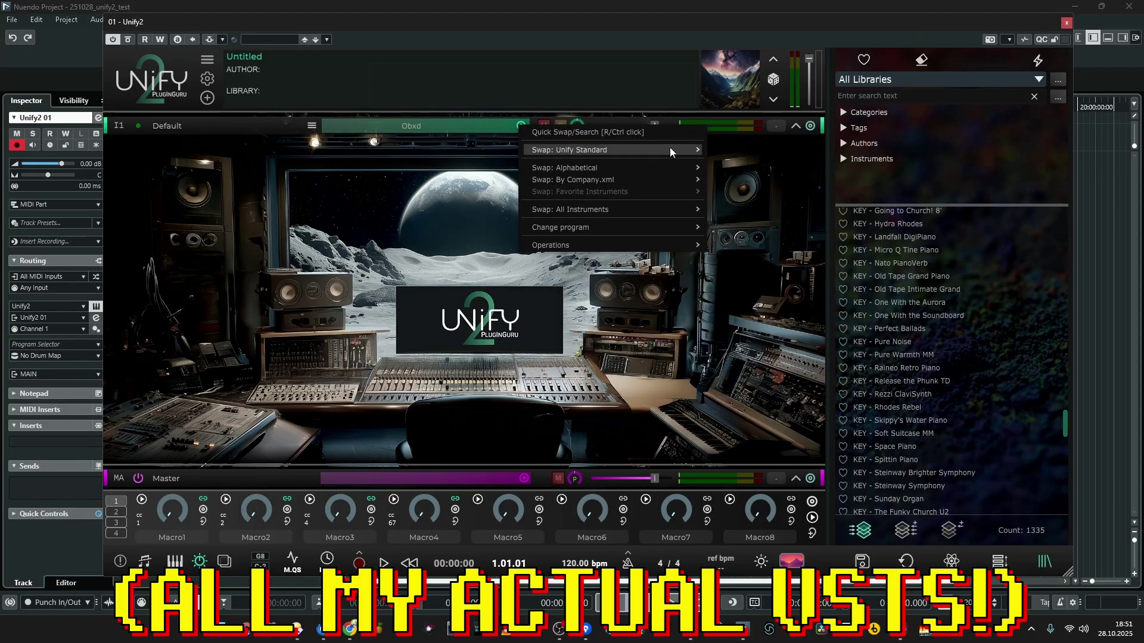
# Step: Swap the layer's instrument to Guru Sampler 2 from the Unify Standard instruments and reposition its editor window
pyautogui.moveTo(679, 166)
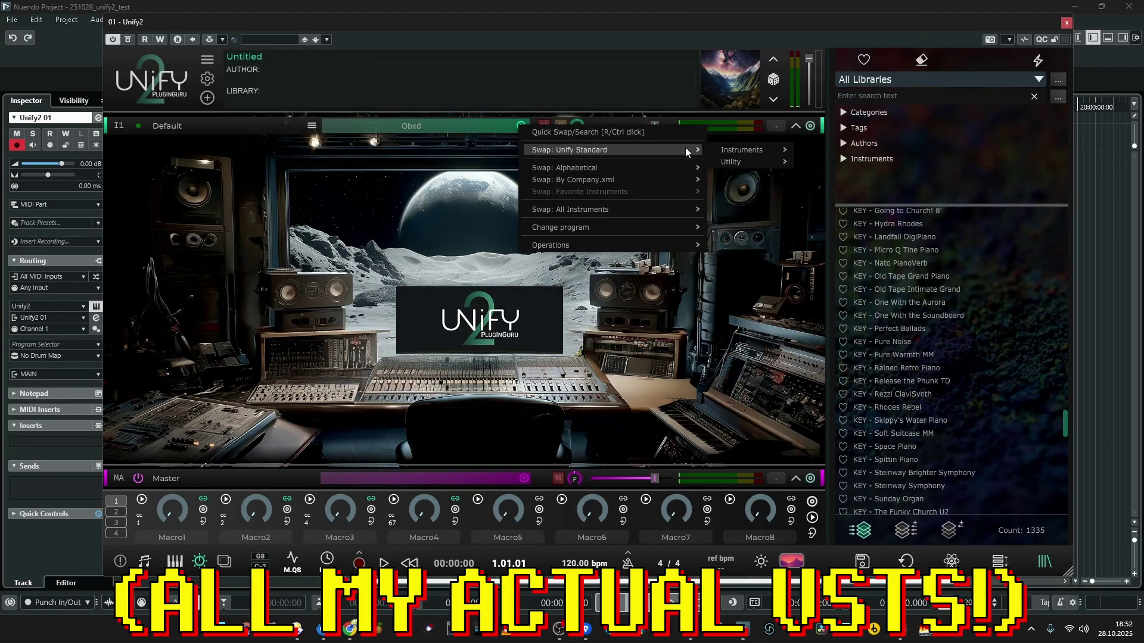
pyautogui.moveTo(762, 149)
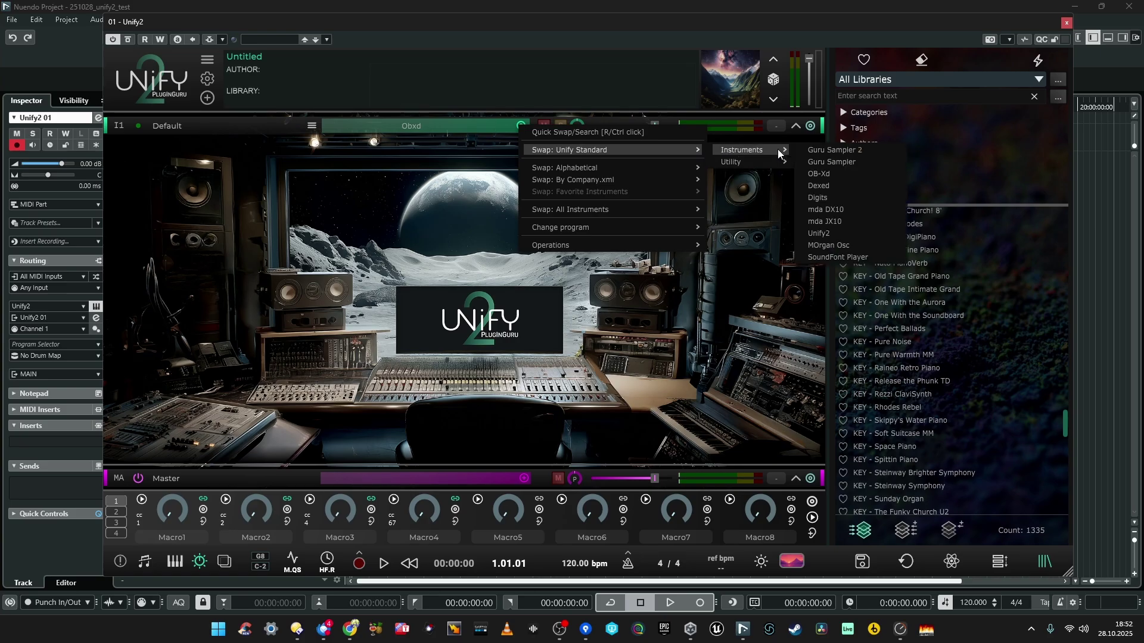
pyautogui.click(834, 151)
pyautogui.moveTo(459, 118); pyautogui.dragTo(631, 48)
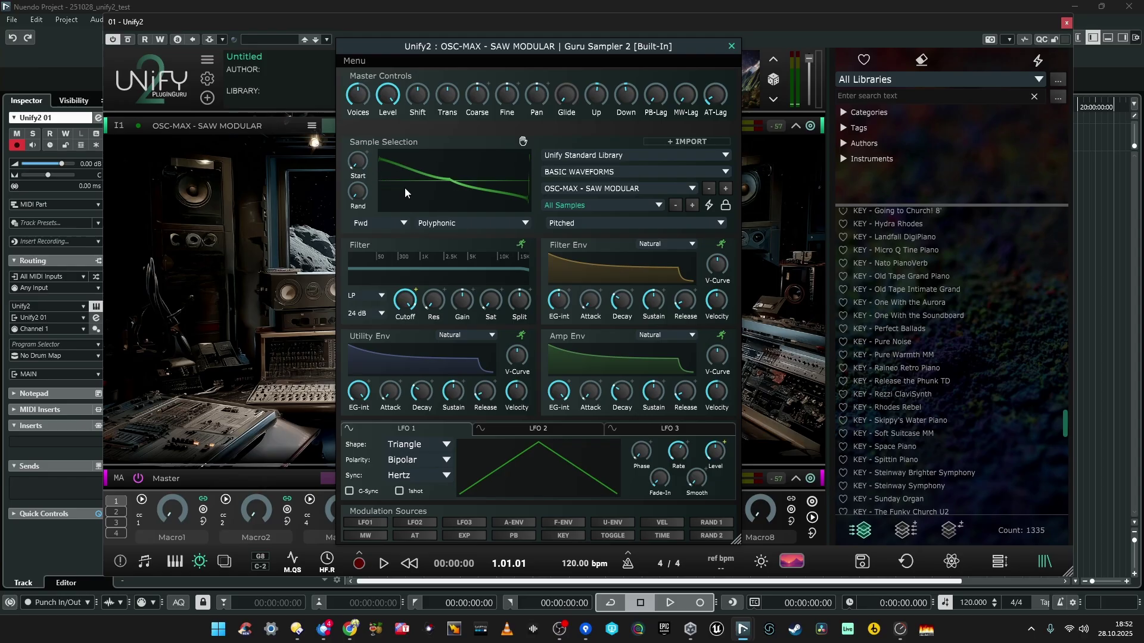
# Step: Audition Guru Sampler 2 while stepping through the basic waveforms and browsing other sample categories
pyautogui.press('space')
pyautogui.press('space')
pyautogui.click(725, 188)
pyautogui.click(725, 190)
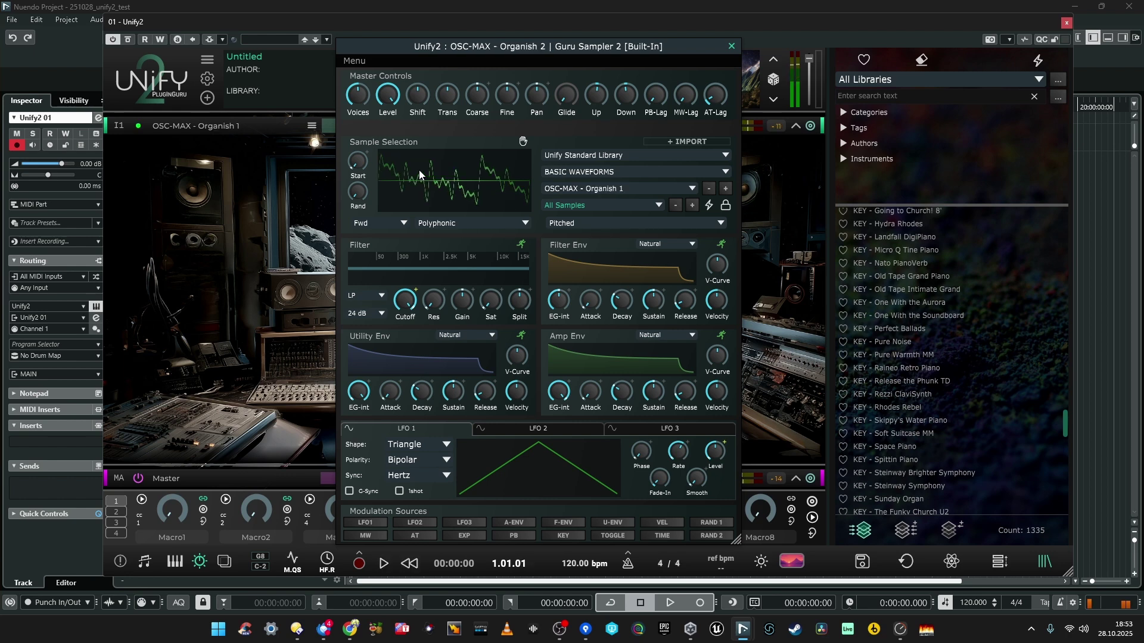
pyautogui.click(632, 154)
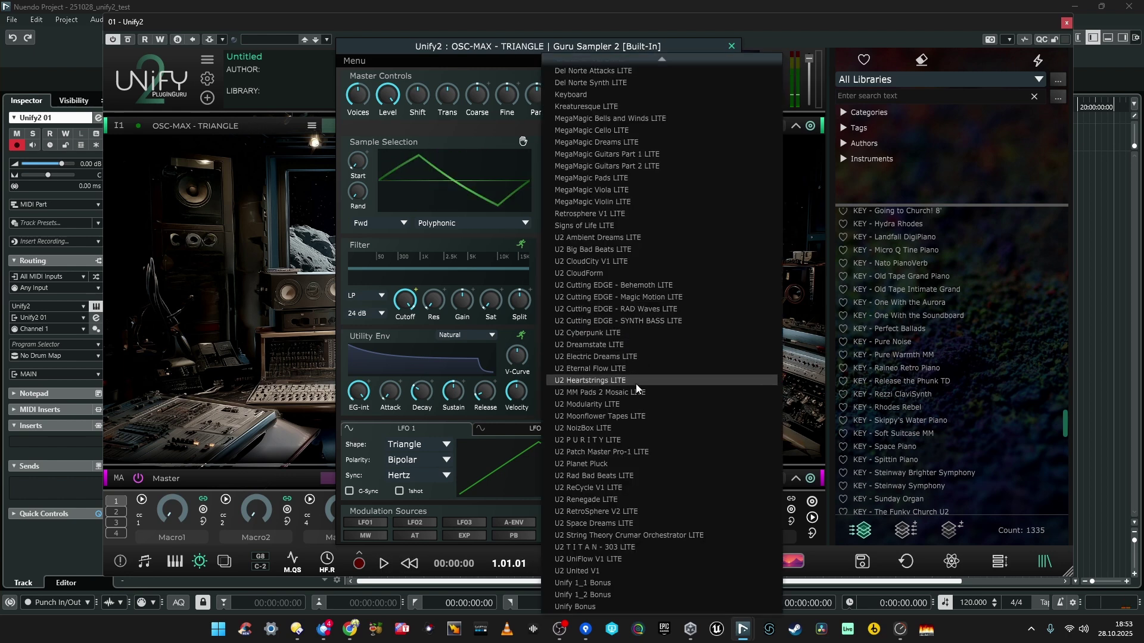
pyautogui.click(638, 481)
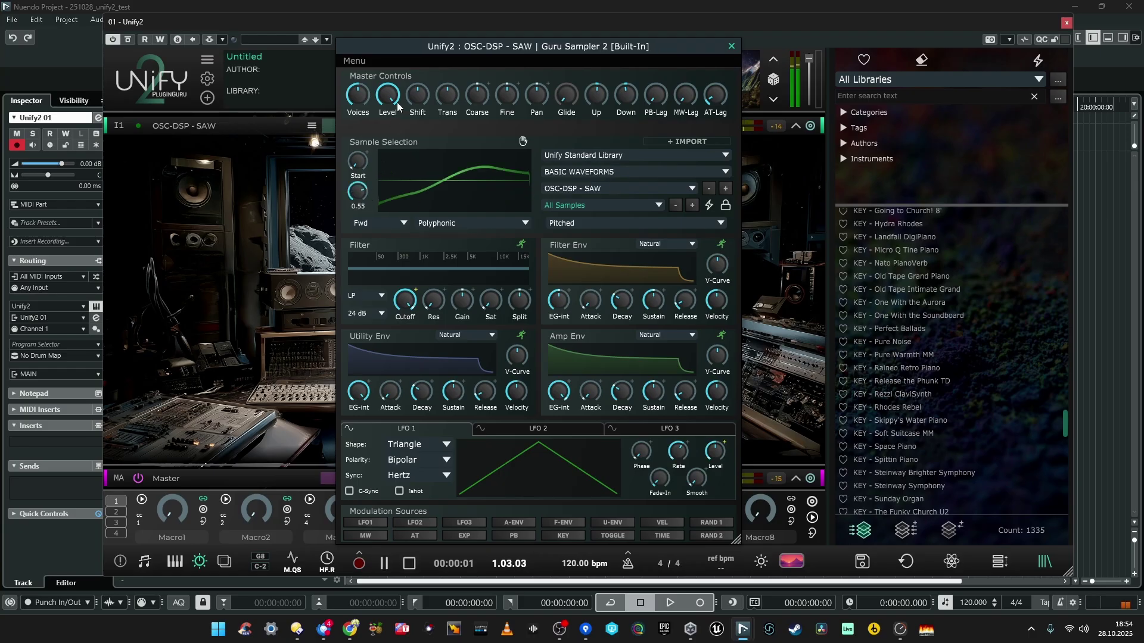
pyautogui.press('space')
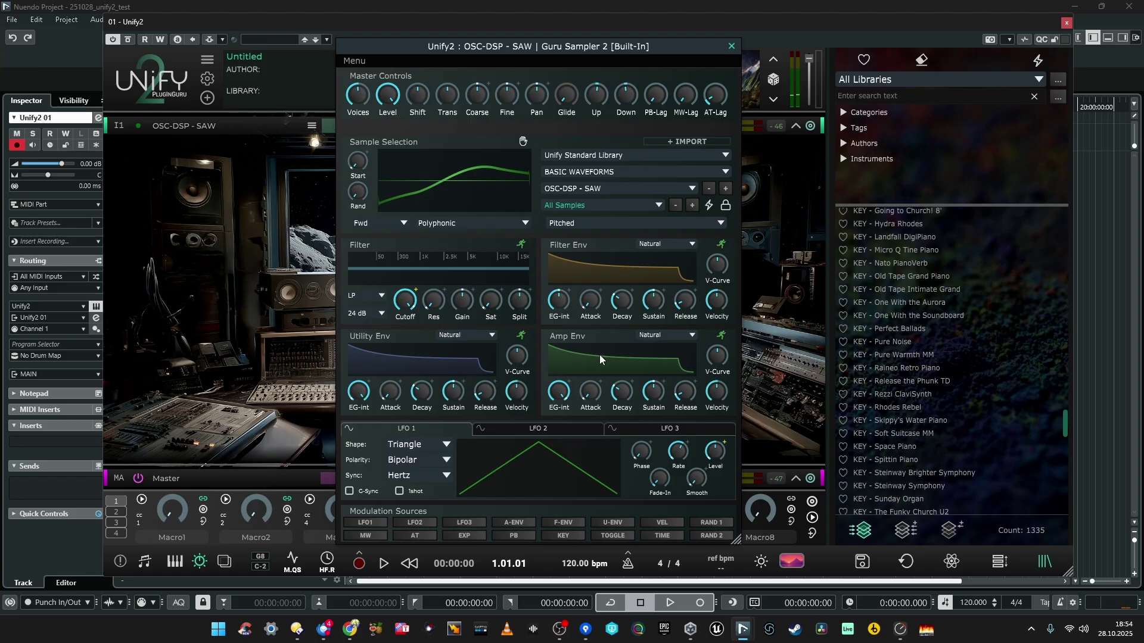
# Step: Examine the LFO 2, LFO 3 and LFO 1 settings in Guru Sampler 2
pyautogui.click(494, 429)
pyautogui.click(606, 429)
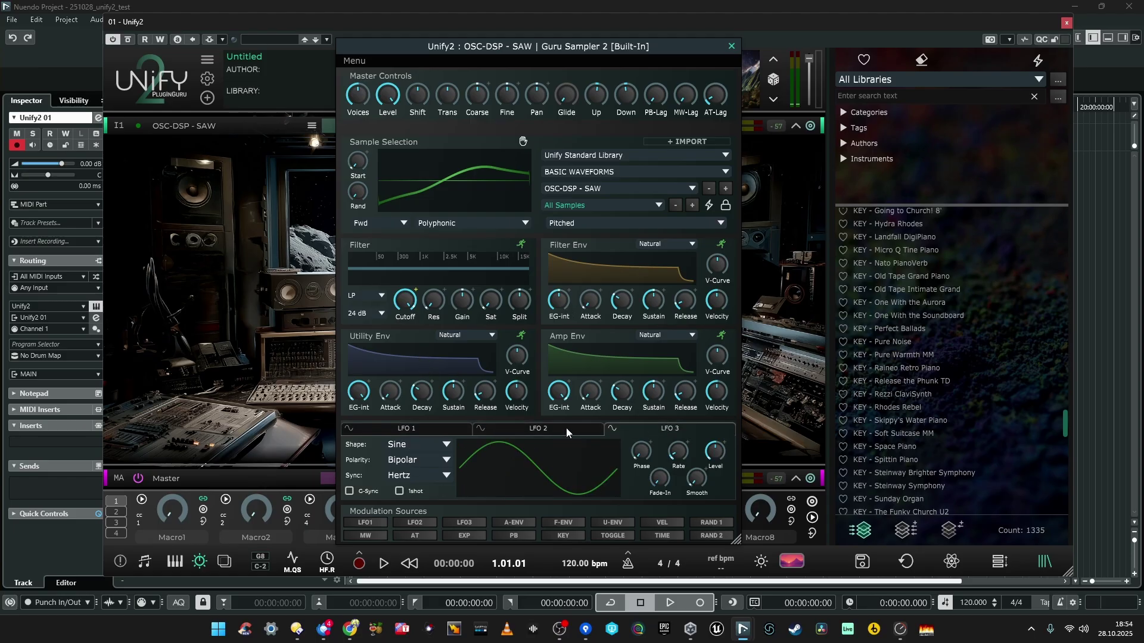
pyautogui.click(444, 427)
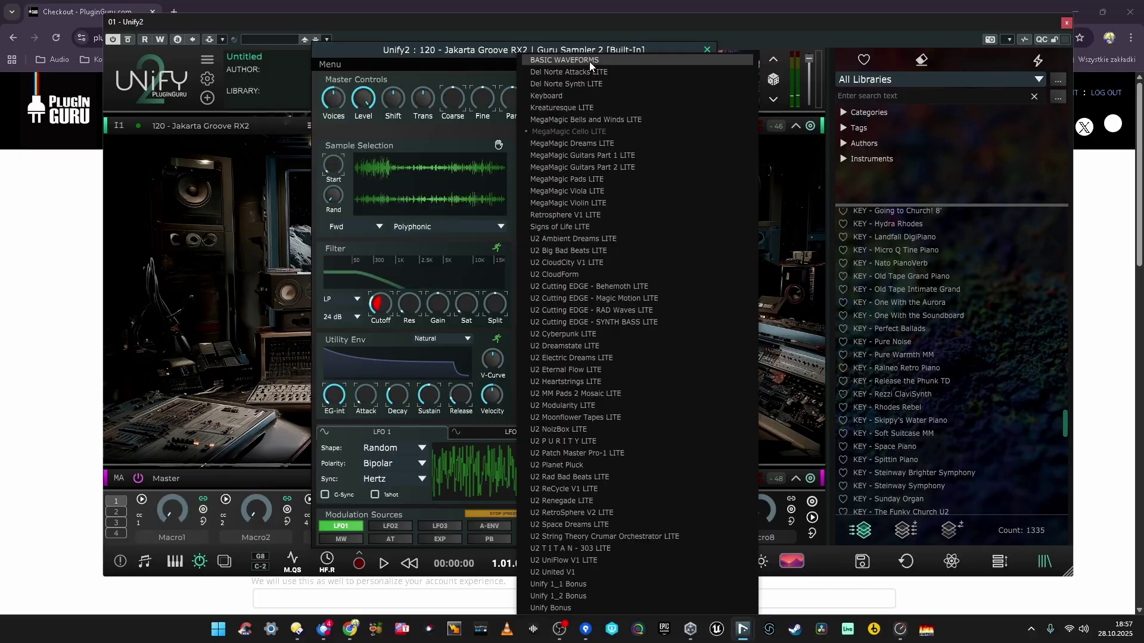
# Step: Load the OSC-DSP - SAW sample from BASIC WAVEFORMS into Guru Sampler 2, audition it and close the editor
pyautogui.click(589, 62)
pyautogui.click(559, 187)
pyautogui.click(554, 334)
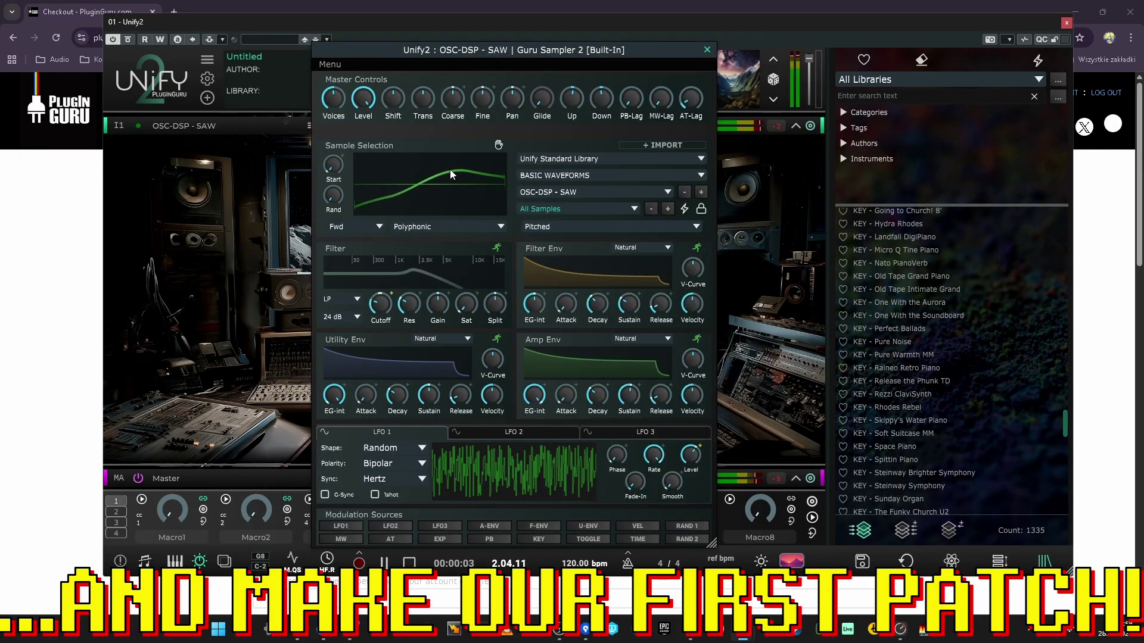
pyautogui.press('space')
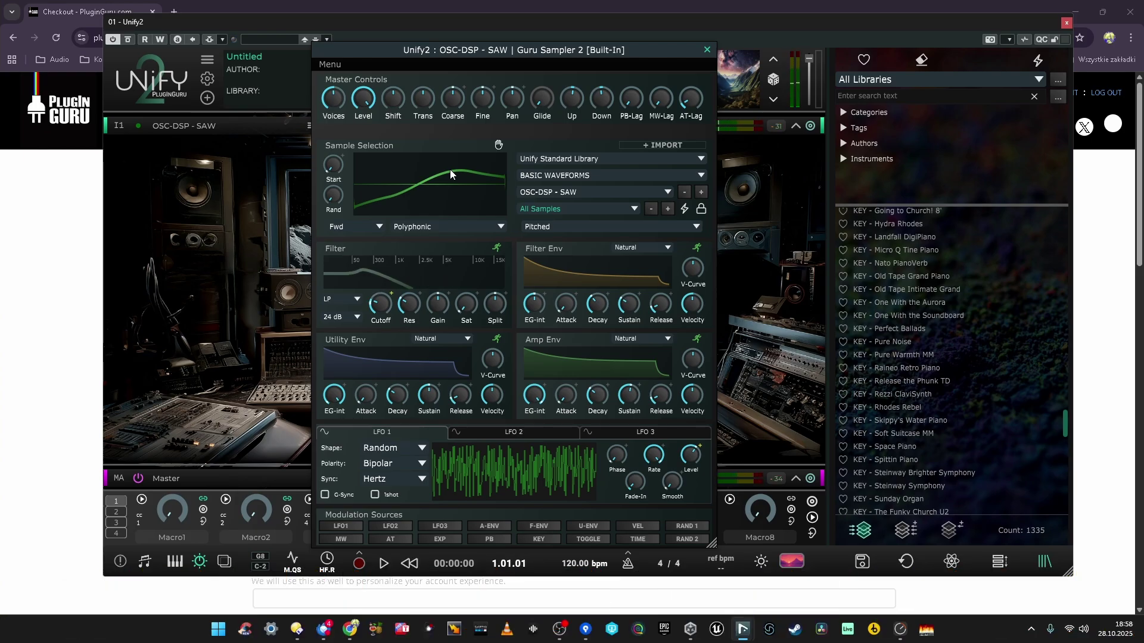
pyautogui.press('Escape')
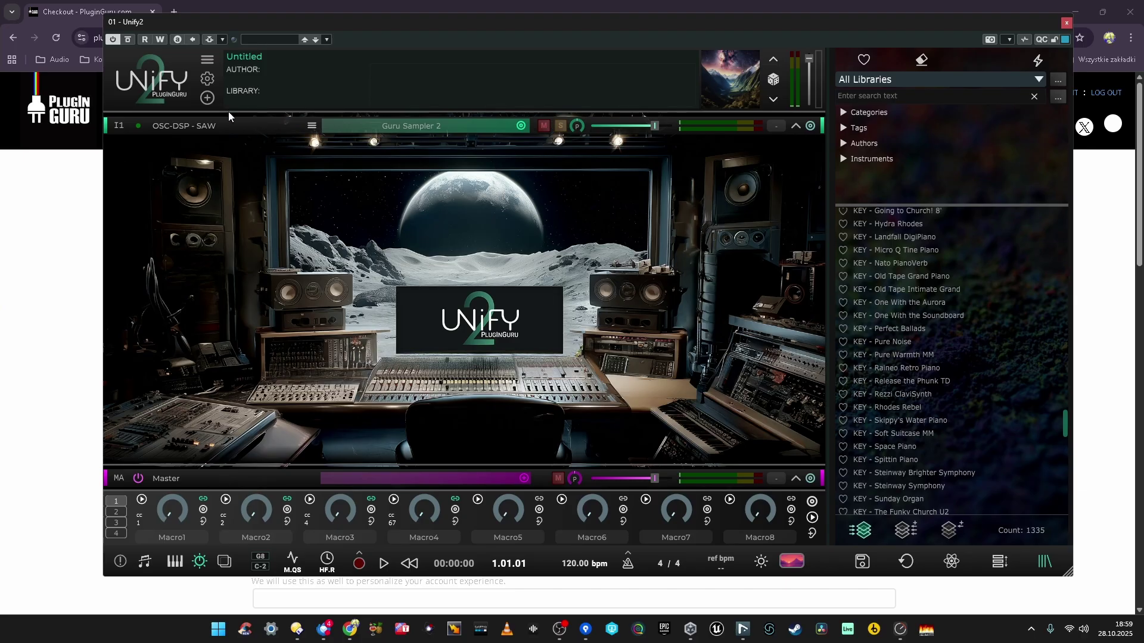
# Step: Expand the OSC-DSP - SAW layer's controls and add MIDIBox to its MIDI effects
pyautogui.click(311, 125)
pyautogui.click(286, 123)
pyautogui.click(793, 126)
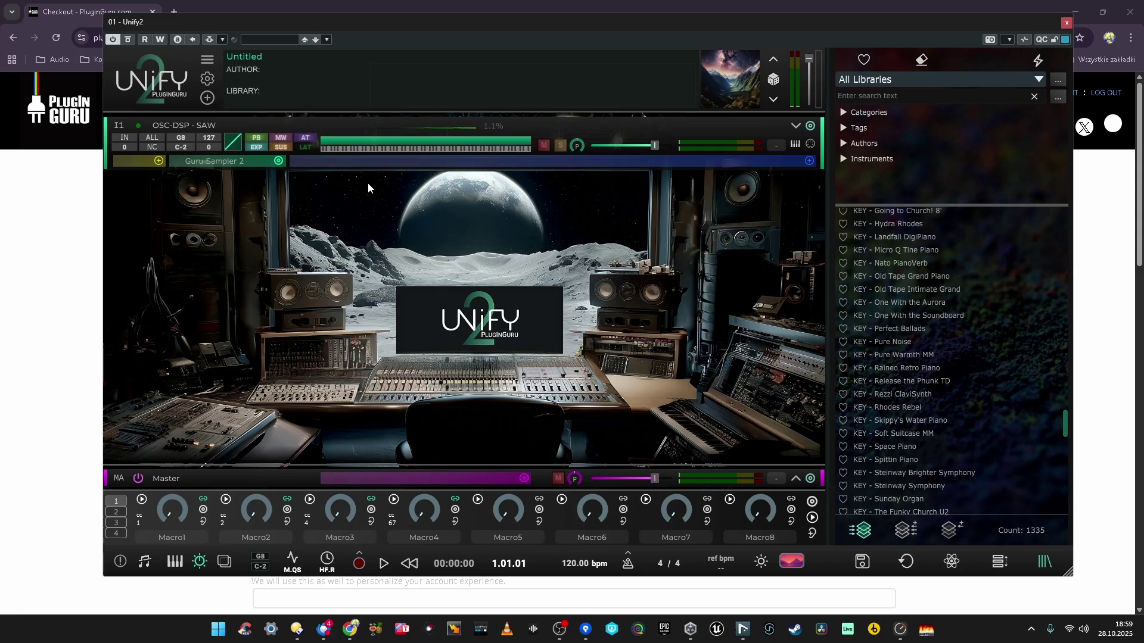
pyautogui.click(158, 160)
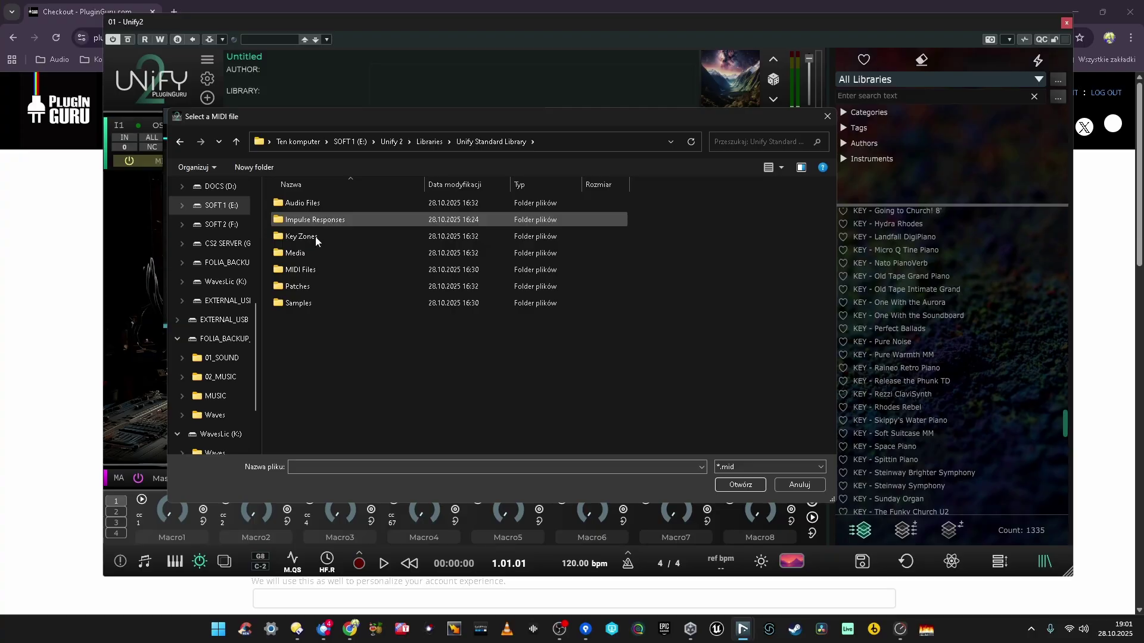
# Step: Load BASS Octave Dance.mid from the Melodic - BASS MIDI Files folder into MIDIBox, audition it and close the editor
pyautogui.click(302, 271)
pyautogui.doubleClick(301, 271)
pyautogui.scroll(-3, 309, 257)
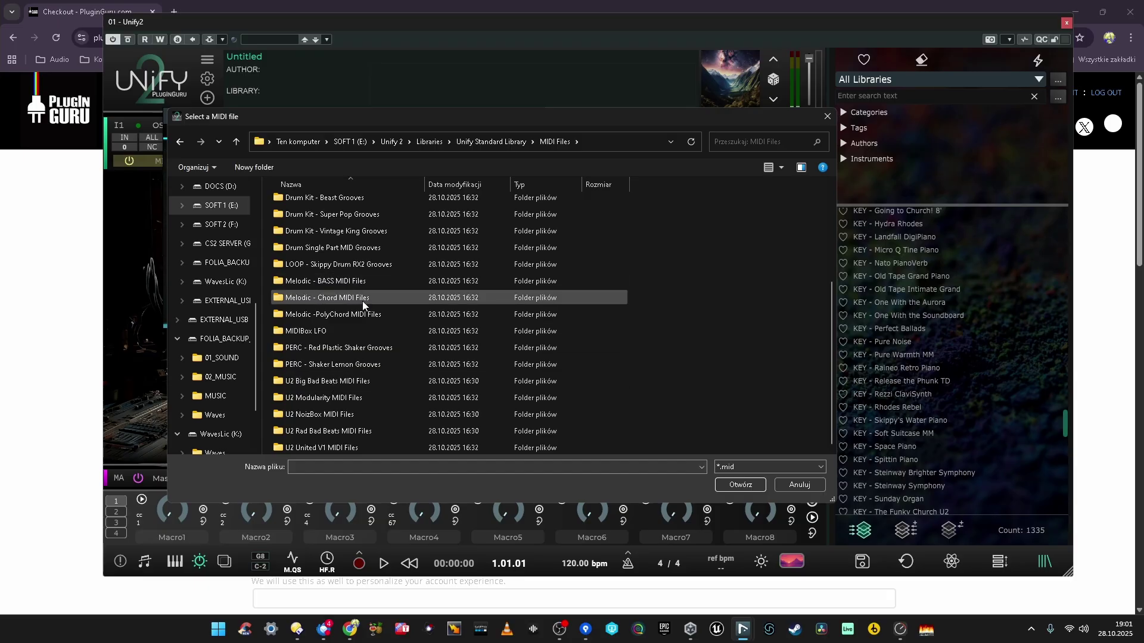
pyautogui.doubleClick(364, 280)
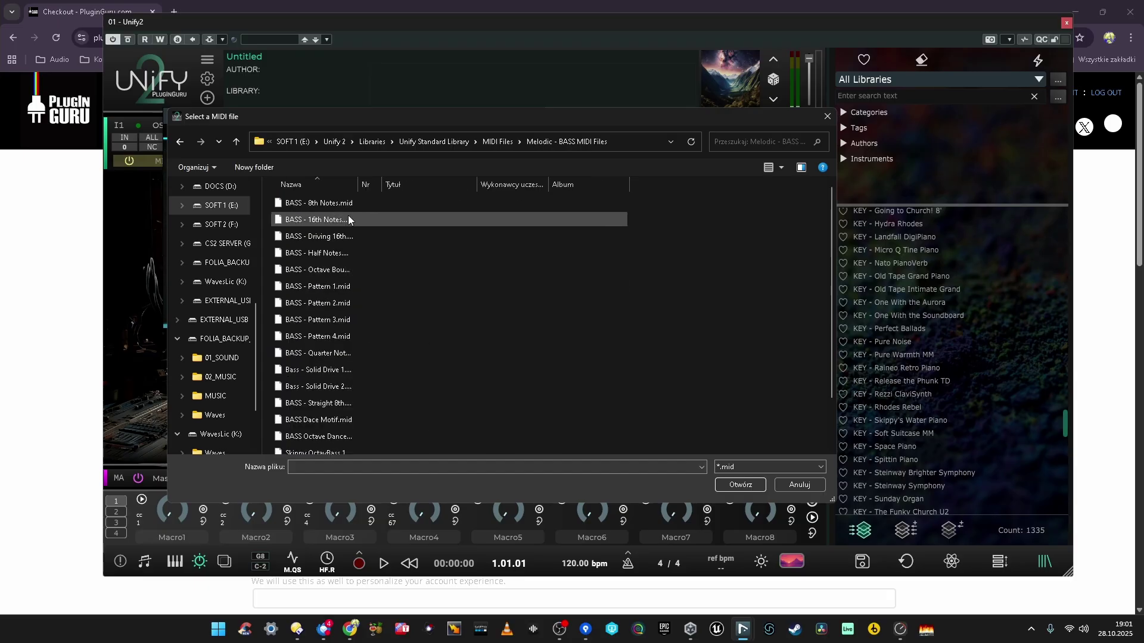
pyautogui.scroll(-1, 344, 313)
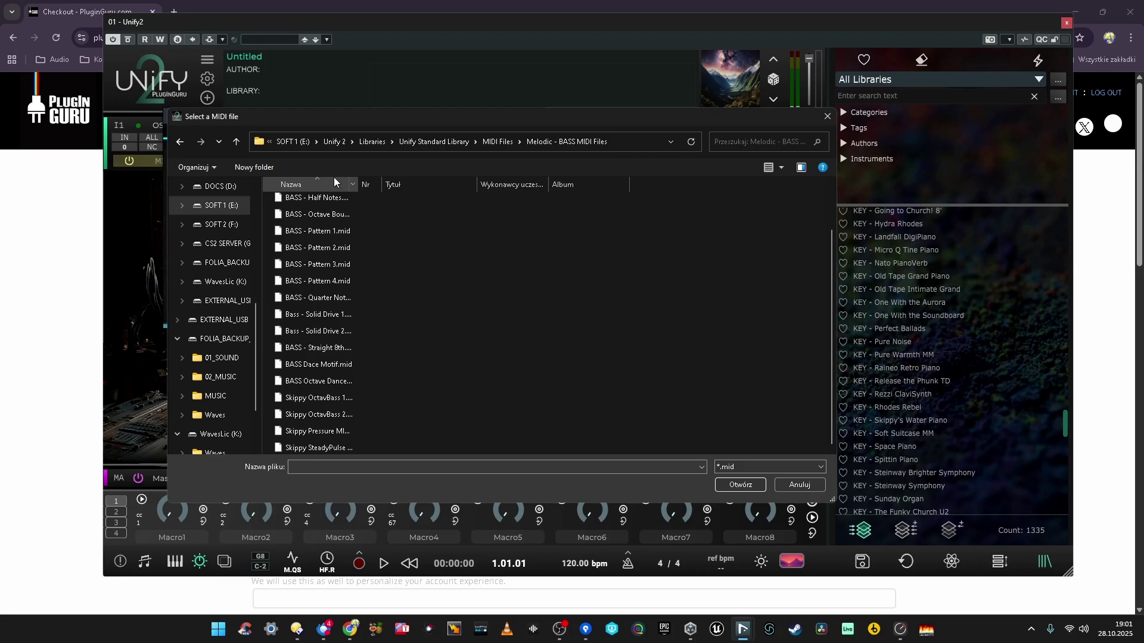
pyautogui.doubleClick(346, 381)
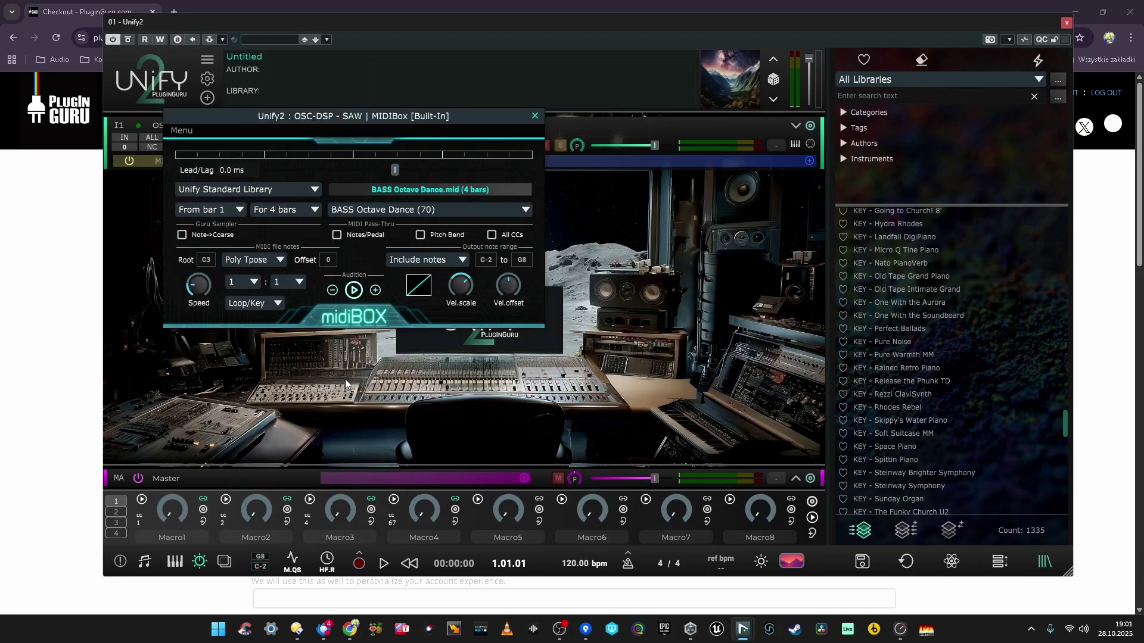
pyautogui.press('space')
pyautogui.click(532, 116)
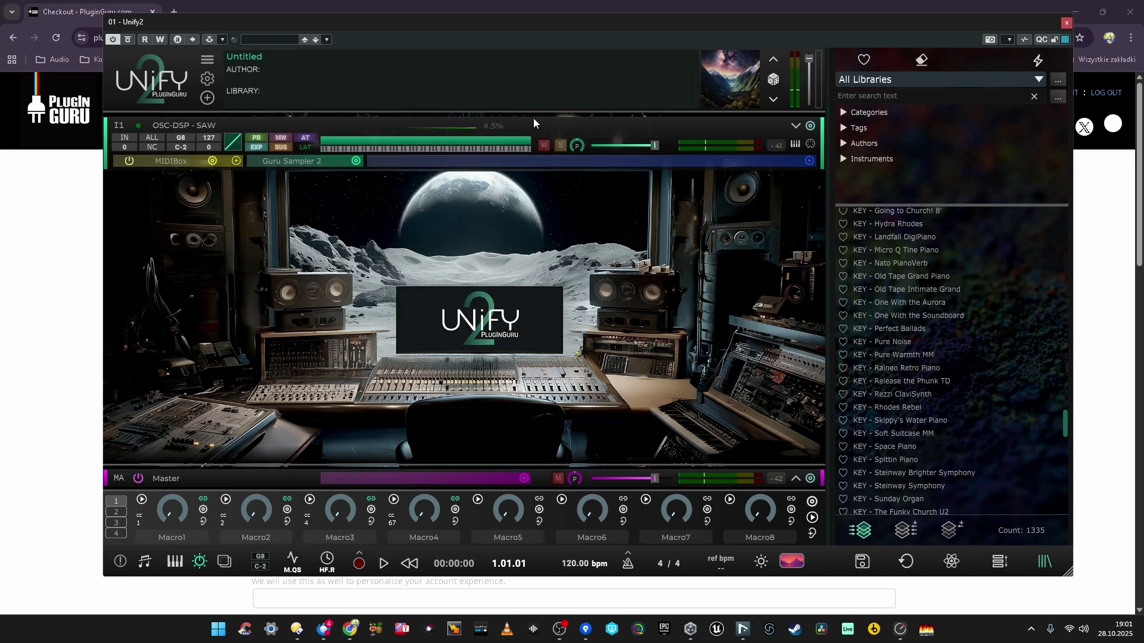
# Step: Add JitterBox after MIDIBox and reduce its maximum time jitter to about 1.6 ms while auditioning the pattern
pyautogui.click(236, 160)
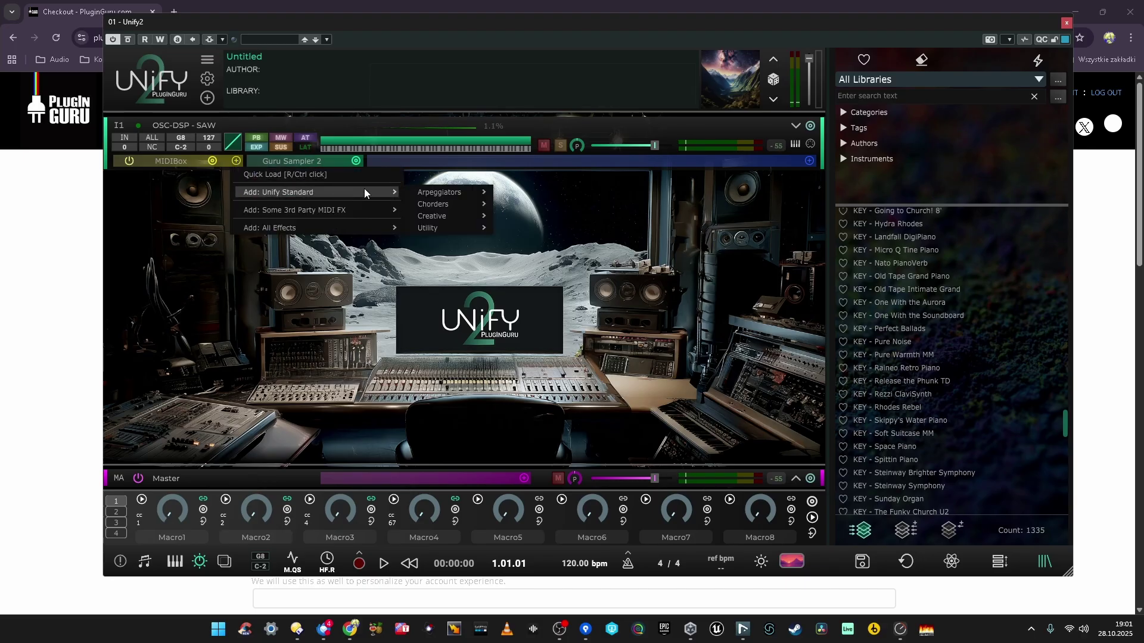
pyautogui.click(581, 212)
pyautogui.click(620, 218)
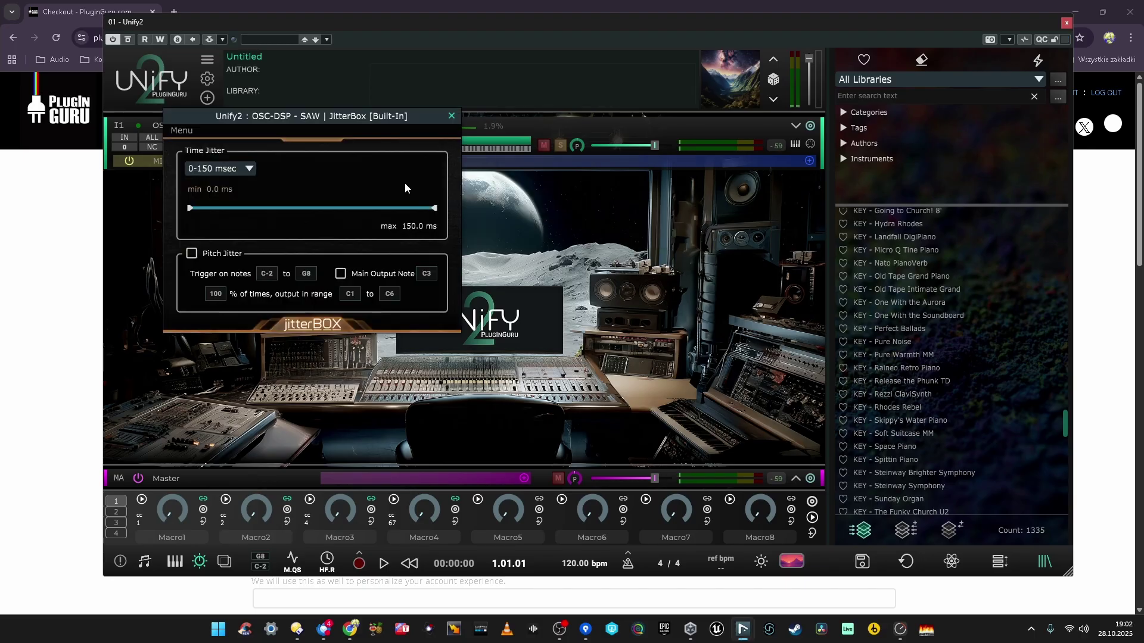
pyautogui.press('space')
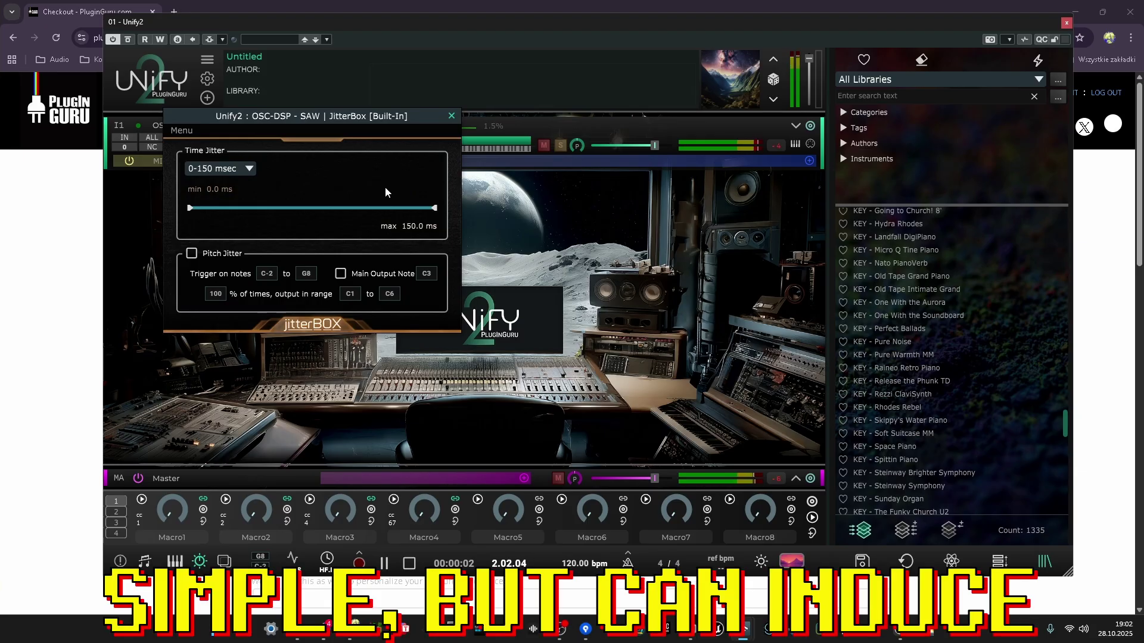
pyautogui.moveTo(191, 208)
pyautogui.mouseDown()
pyautogui.moveTo(413, 221)
pyautogui.moveTo(188, 226)
pyautogui.mouseUp()
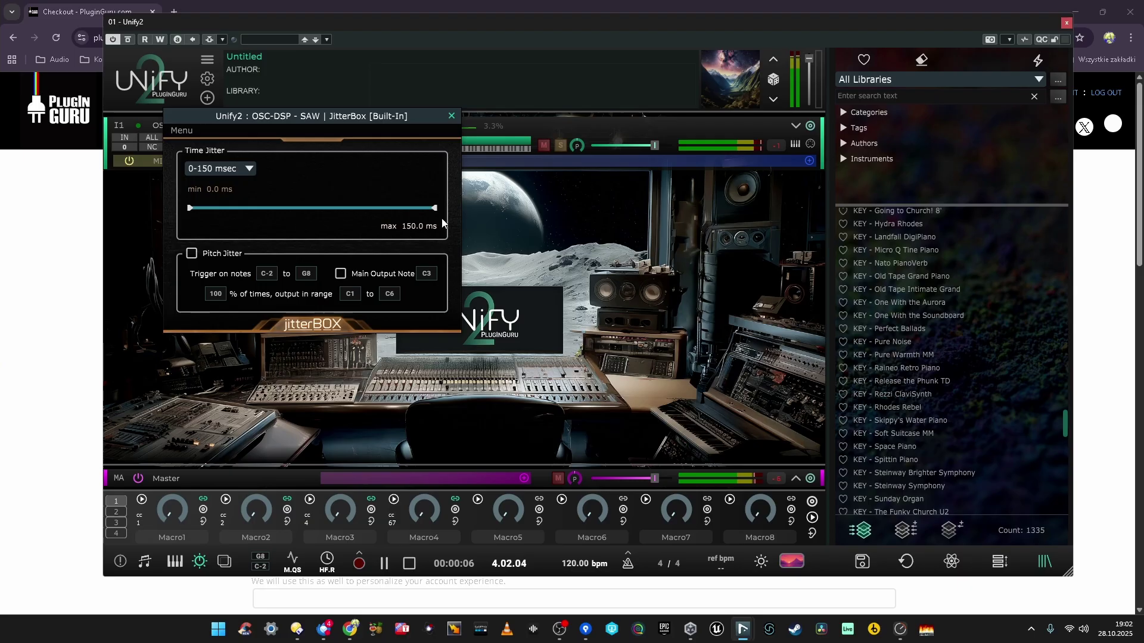
pyautogui.moveTo(413, 218); pyautogui.dragTo(212, 212)
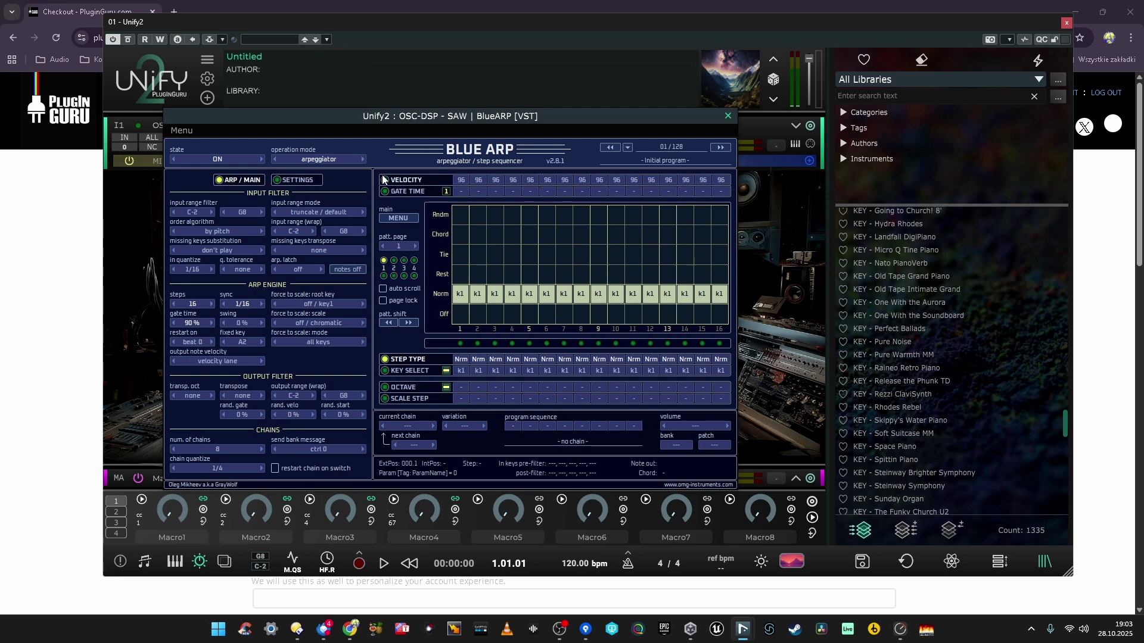
# Step: Audition the bass pattern through BlueARP's initial program and move its editor clear of the layer's MIDI effects
pyautogui.press('space')
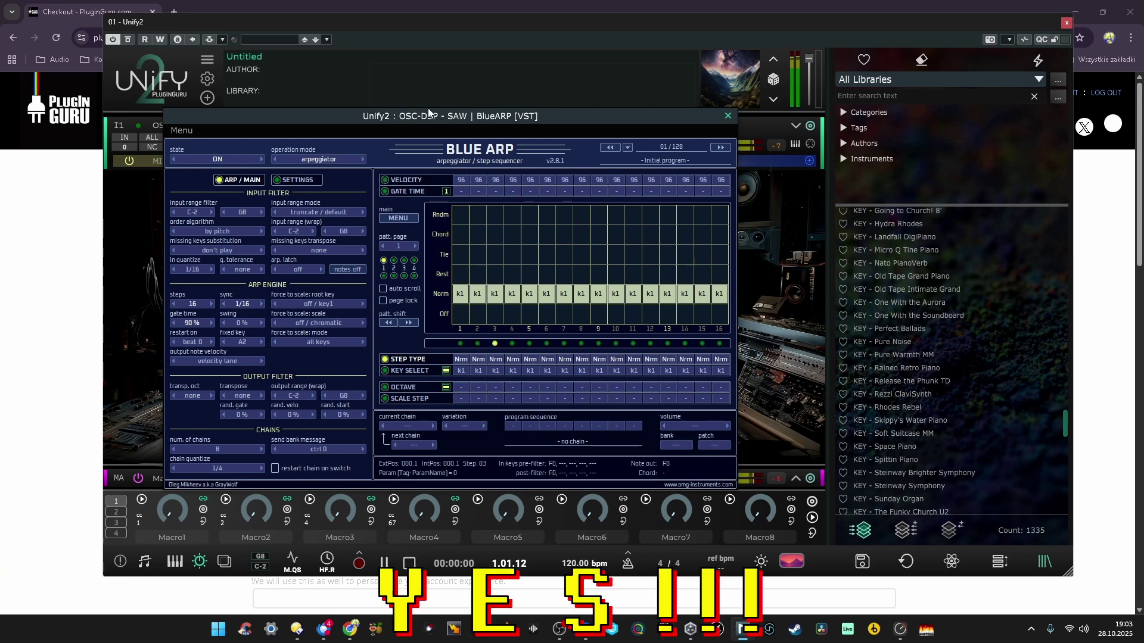
pyautogui.moveTo(344, 120); pyautogui.dragTo(620, 80)
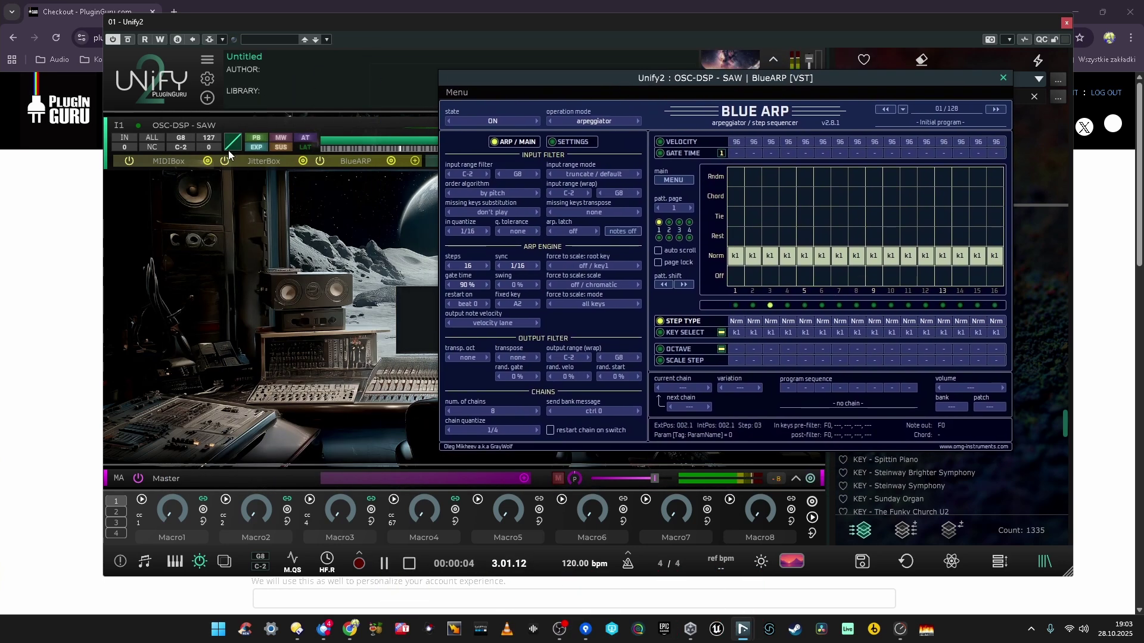
pyautogui.press('space')
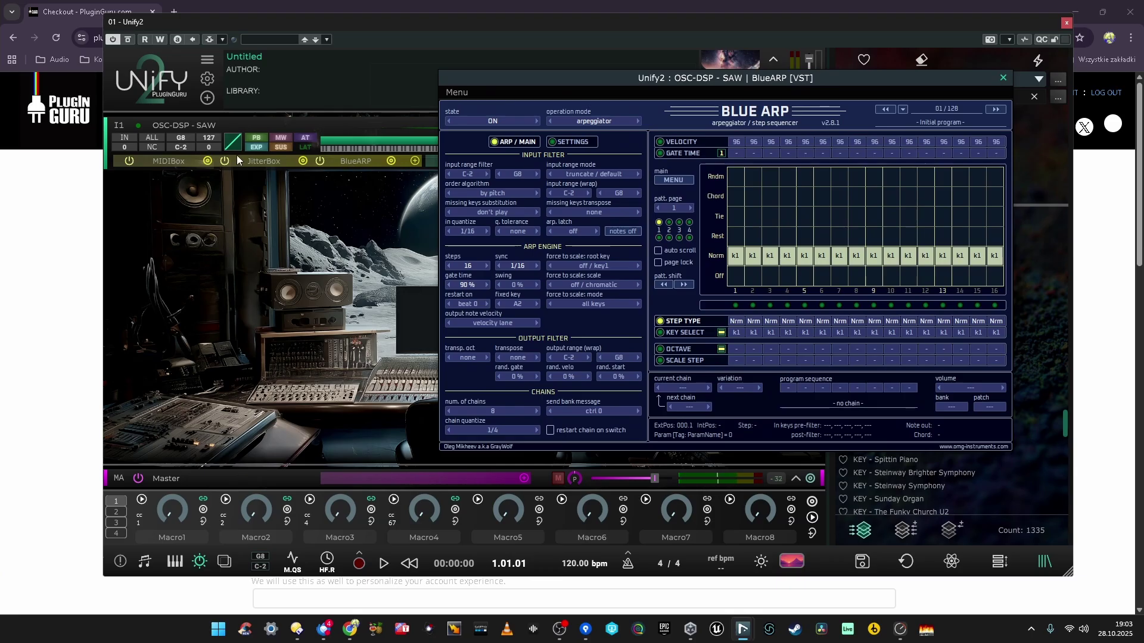
# Step: Set JitterBox's maximum time jitter to 1.5 ms during playback and close its editor
pyautogui.click(264, 161)
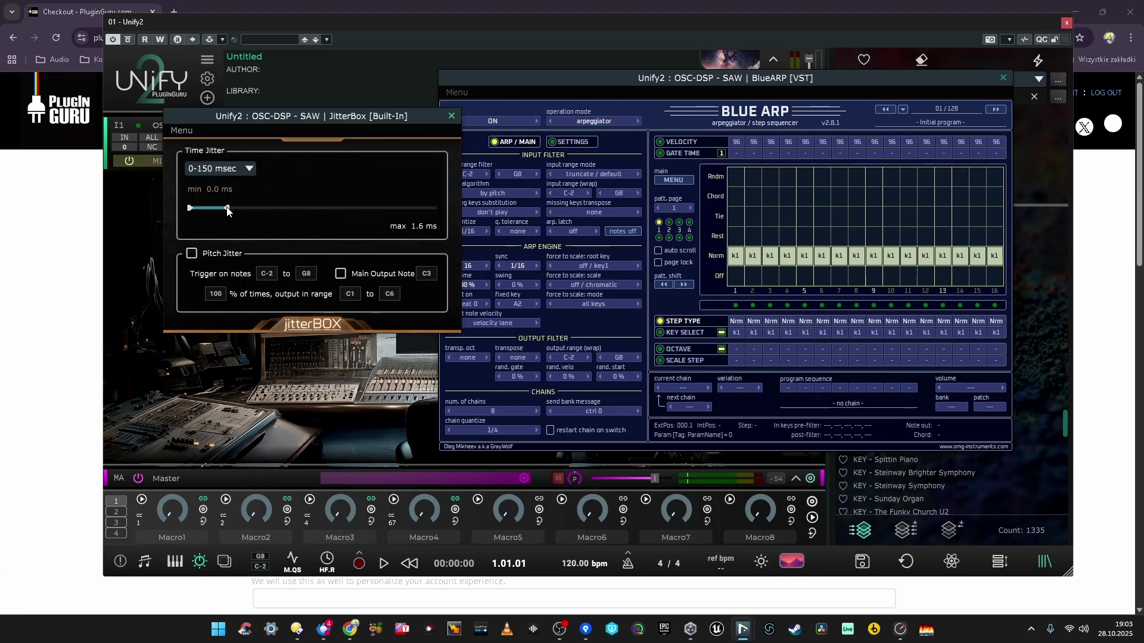
pyautogui.press('space')
pyautogui.moveTo(227, 209); pyautogui.dragTo(225, 208)
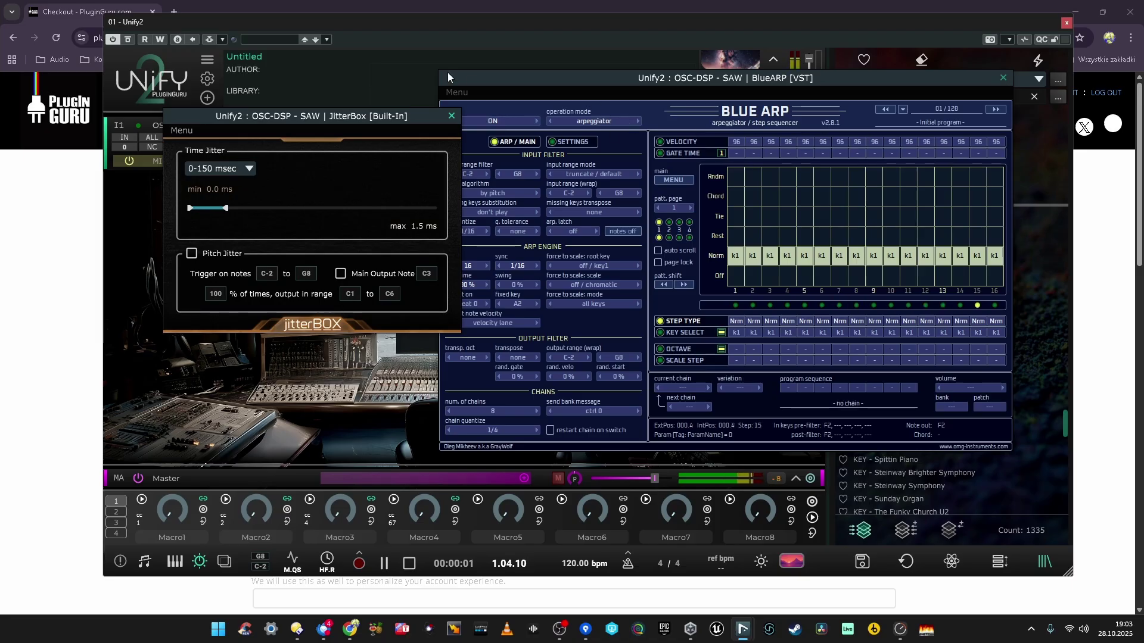
pyautogui.click(451, 116)
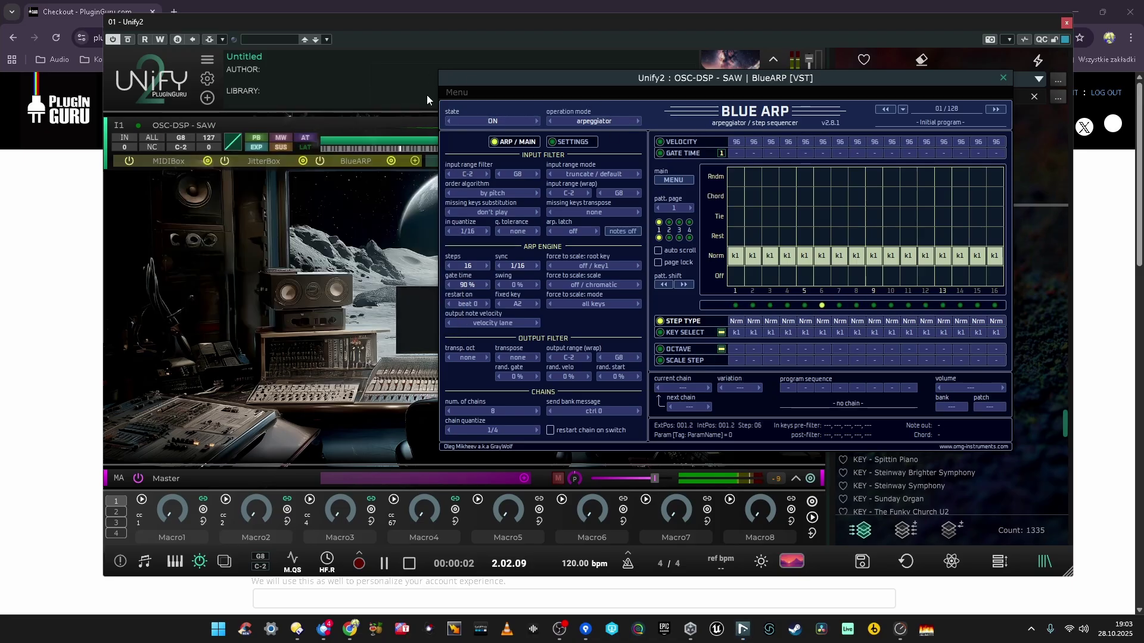
# Step: Advance BlueARP by three programs while the bass pattern plays
pyautogui.click(1000, 111)
pyautogui.click(1001, 111)
pyautogui.click(1001, 111)
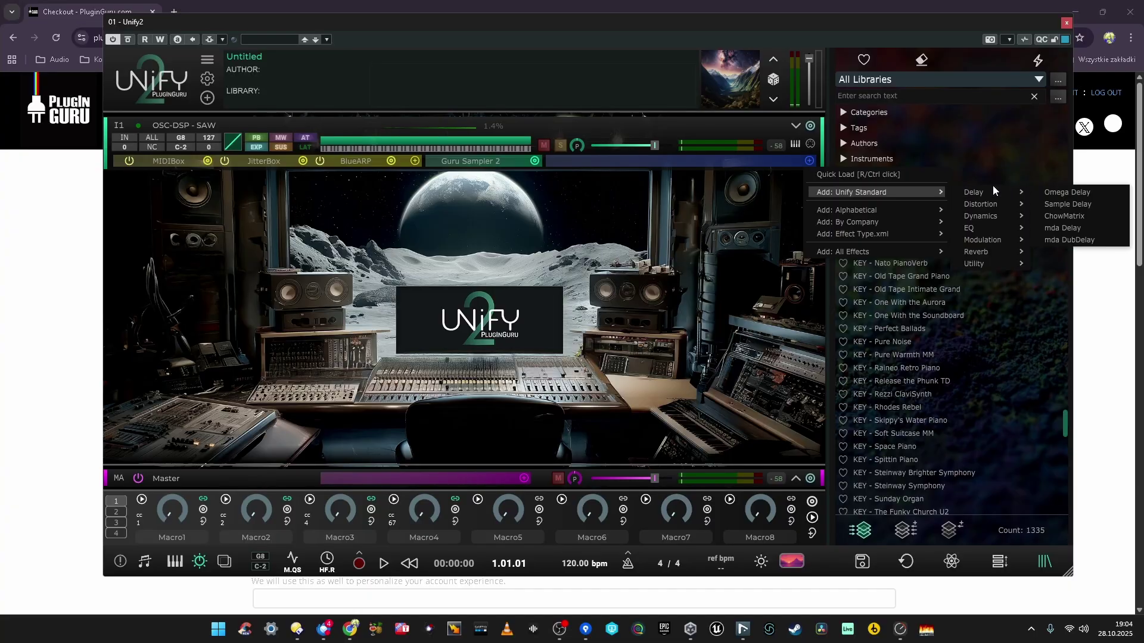
# Step: Add Silky Chorus to the saw layer's audio effects and adjust its mix before auditioning the pattern
pyautogui.moveTo(995, 241)
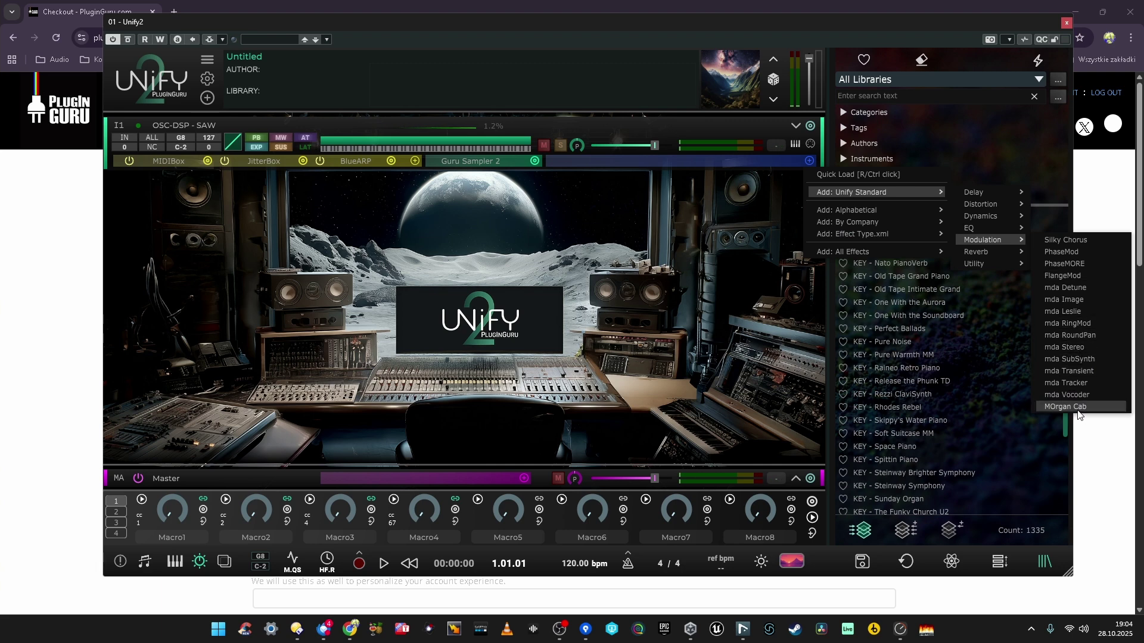
pyautogui.click(1090, 240)
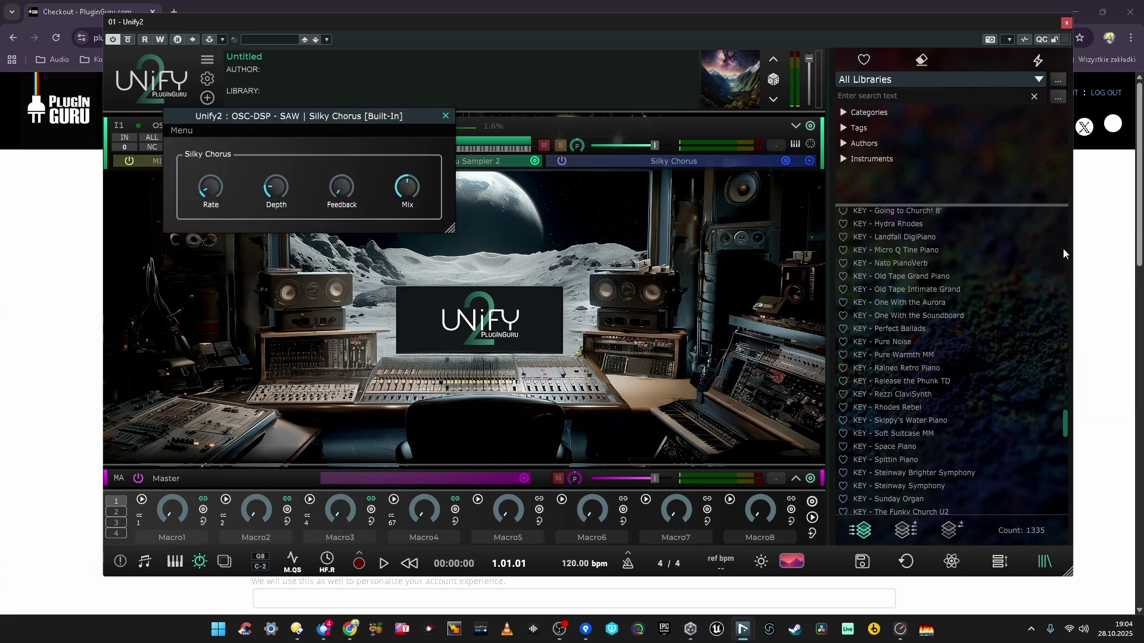
pyautogui.moveTo(413, 209); pyautogui.dragTo(442, 234)
pyautogui.press('space')
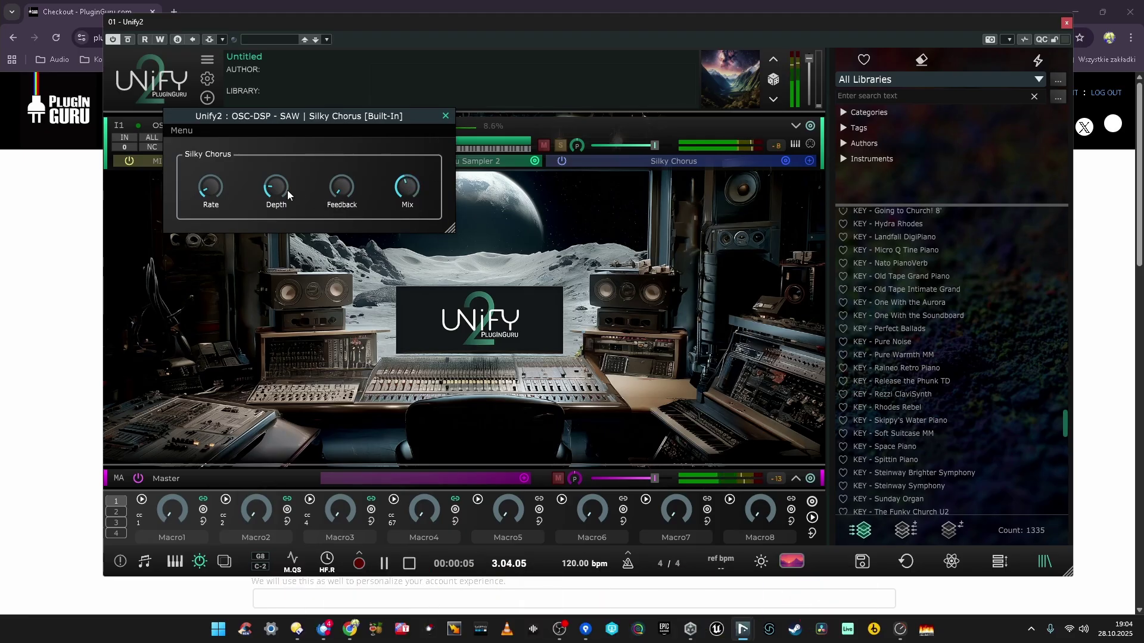
# Step: Add CHOWTapeModel to the saw layer with bias 0.99, saturation and drive 1.00, and output gain about -7.9 dB
pyautogui.click(809, 161)
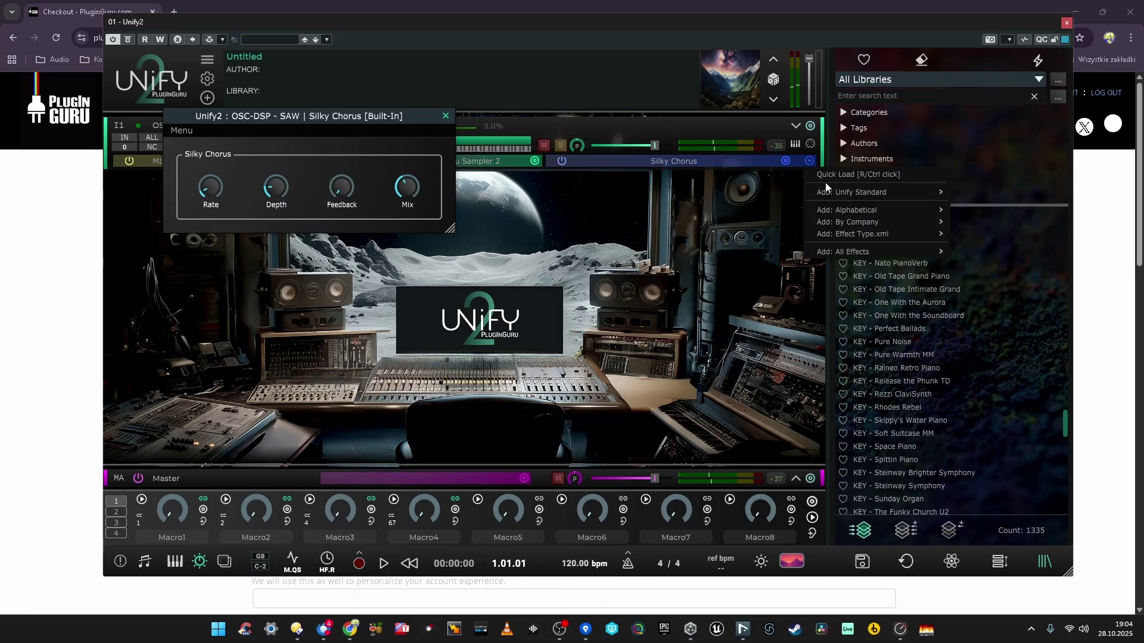
pyautogui.moveTo(853, 211)
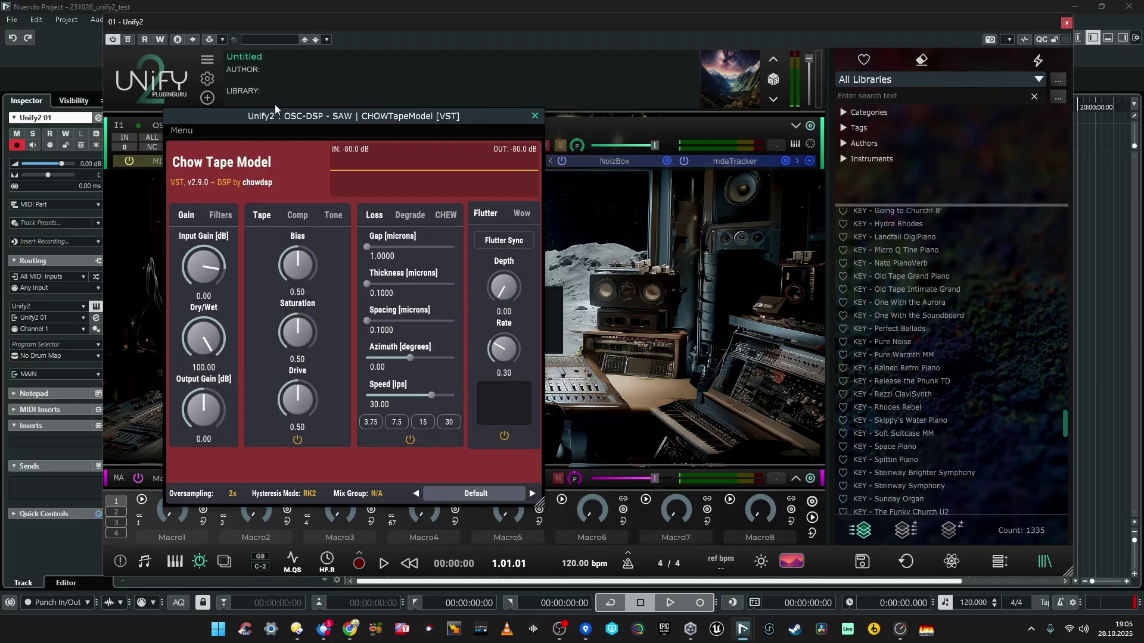
pyautogui.moveTo(274, 113); pyautogui.dragTo(437, 97)
pyautogui.press('space')
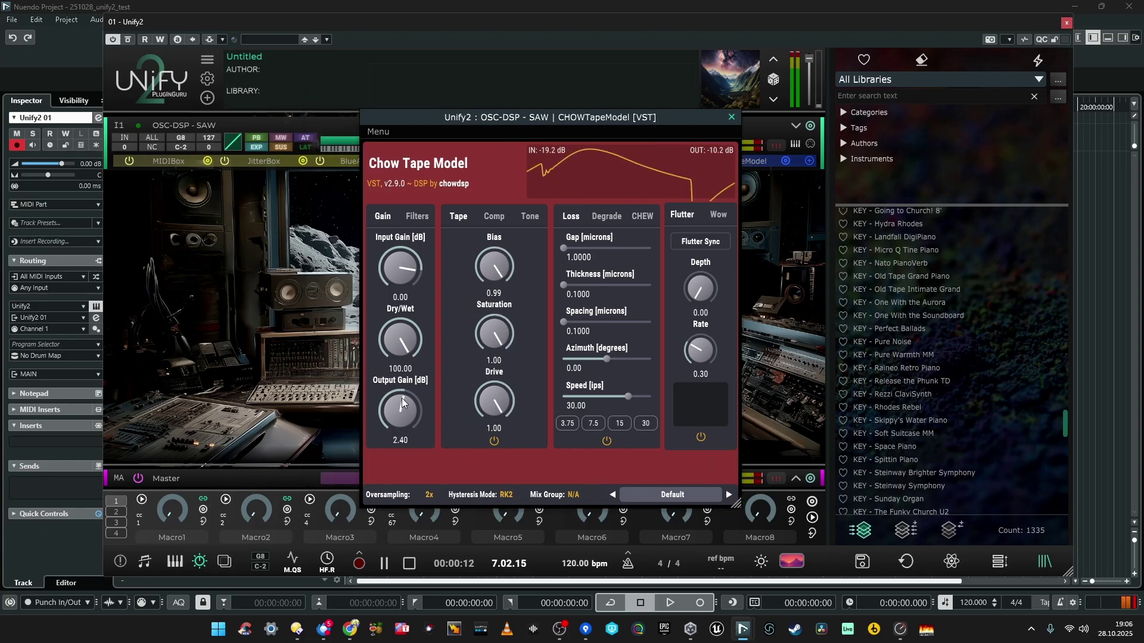
pyautogui.moveTo(403, 403); pyautogui.dragTo(404, 441)
pyautogui.press('space')
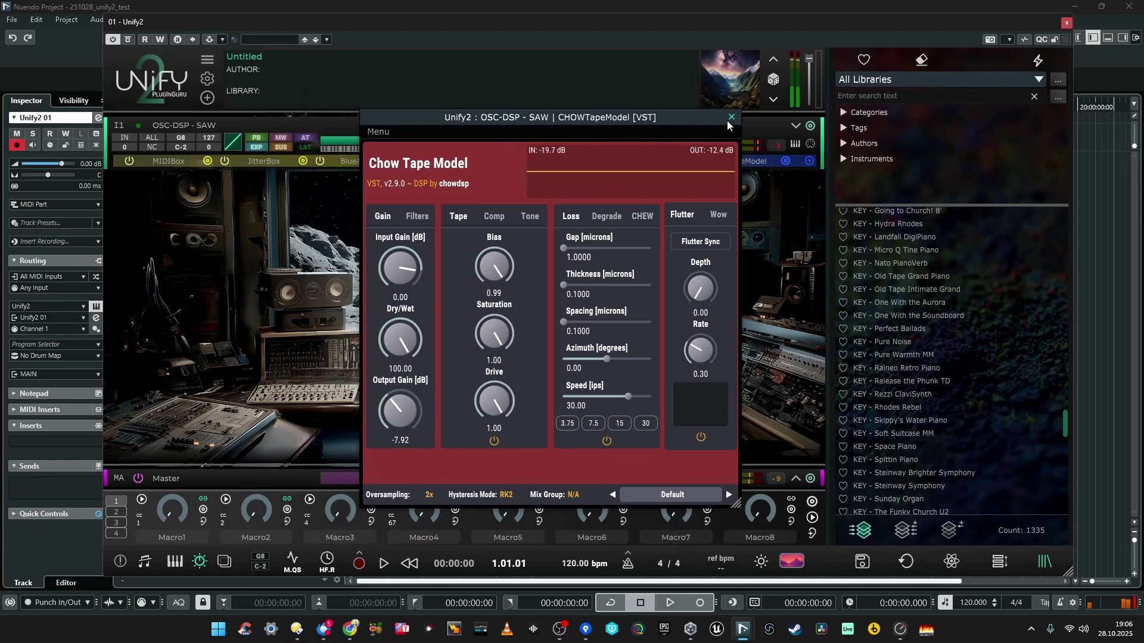
pyautogui.click(732, 116)
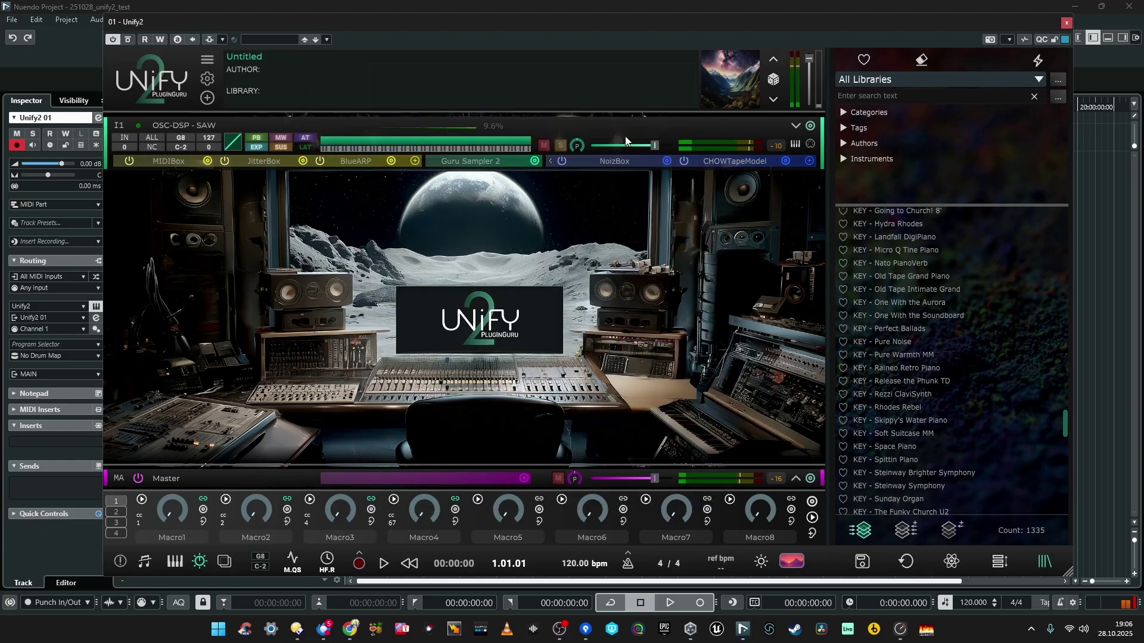
# Step: Open the saw layer's Guru Sampler 2 editor and adjust its sound during playback
pyautogui.click(480, 161)
pyautogui.press('space')
pyautogui.moveTo(441, 268); pyautogui.dragTo(388, 284)
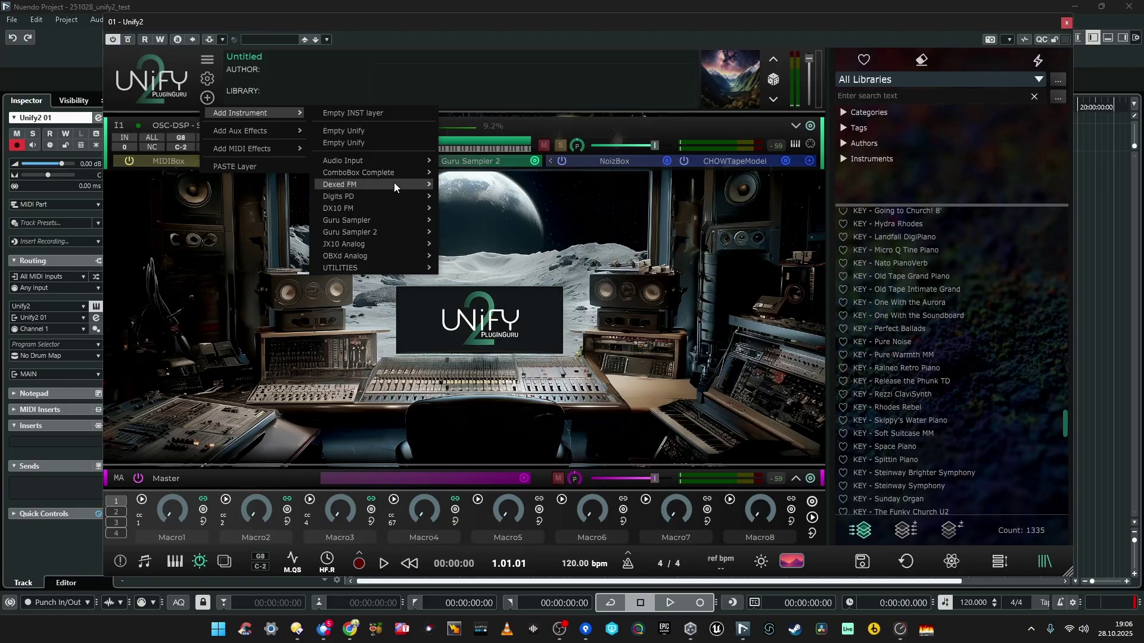
# Step: Add a JX10 Analog instrument layer using the Bass Rez 303 preset
pyautogui.moveTo(394, 183)
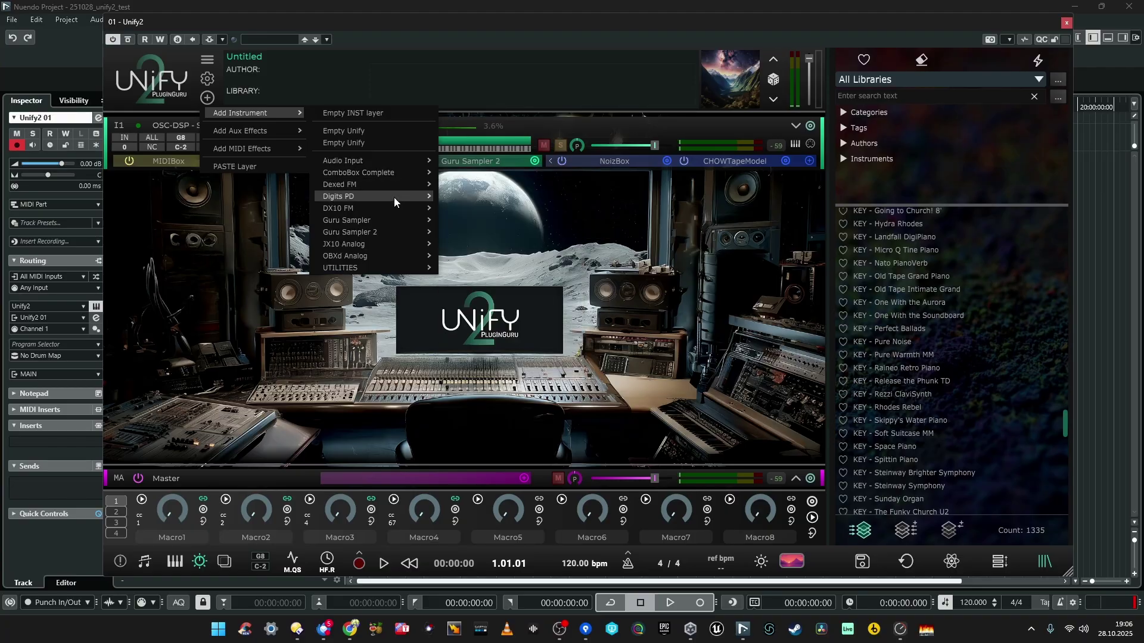
pyautogui.moveTo(392, 220)
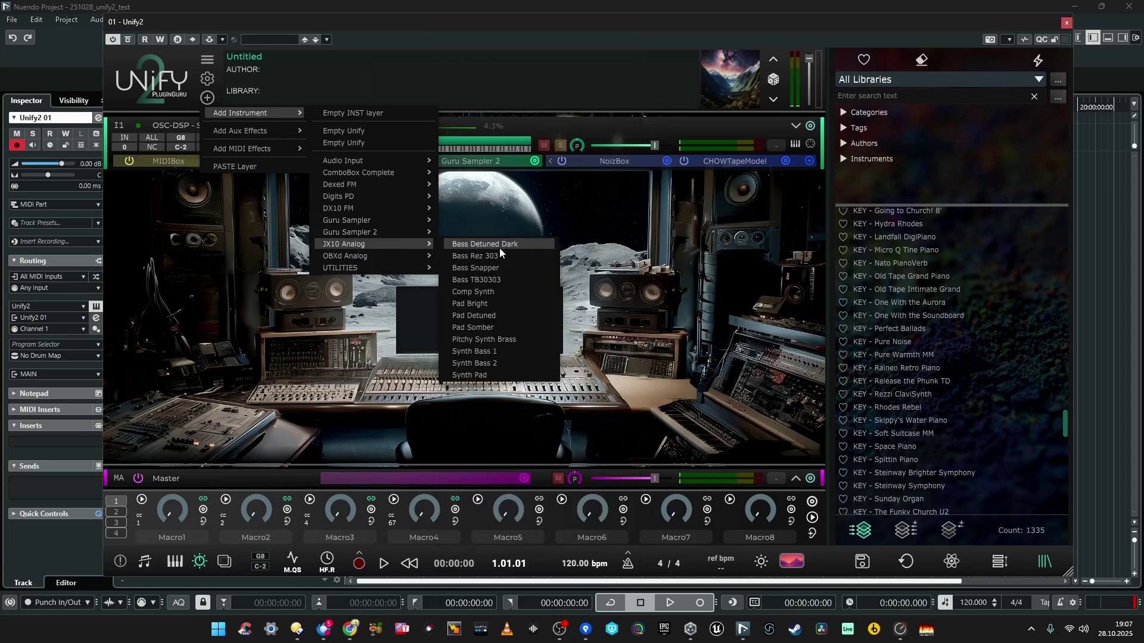
pyautogui.click(503, 257)
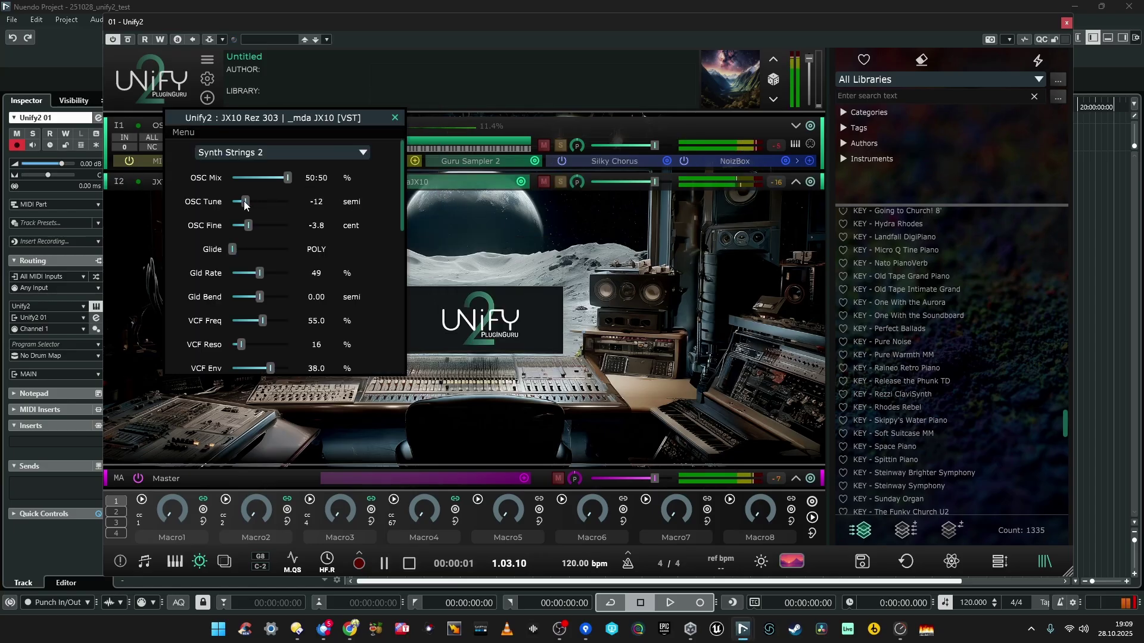
# Step: Set the JX10 layer's oscillator tune to -7 semitones during playback and close the synth's editor
pyautogui.moveTo(249, 202); pyautogui.dragTo(252, 203)
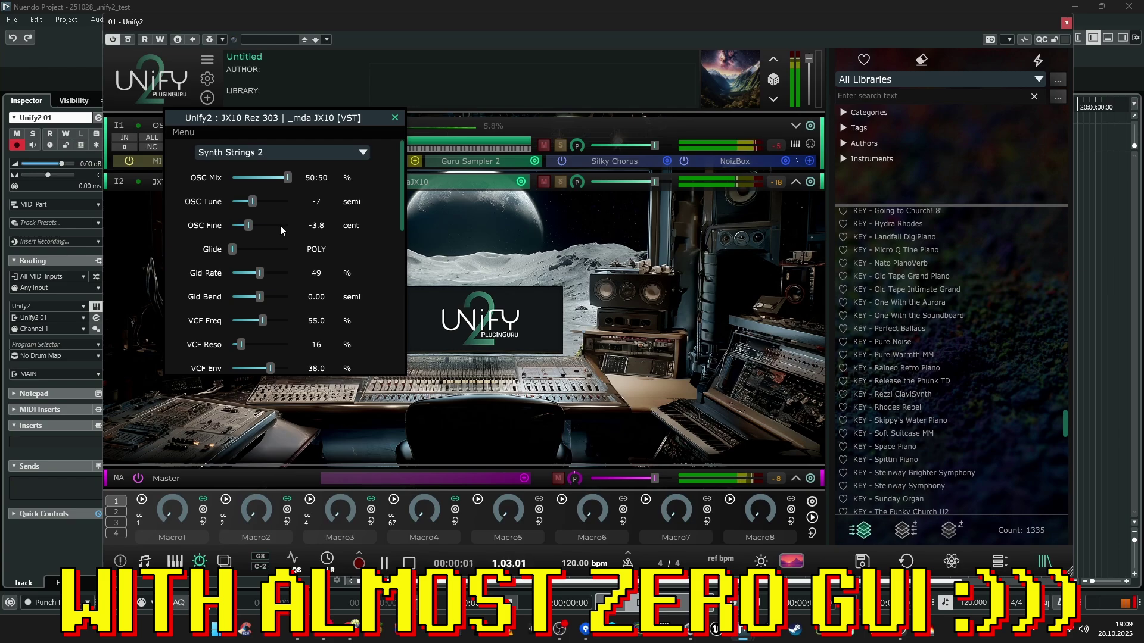
pyautogui.click(395, 118)
pyautogui.press('space')
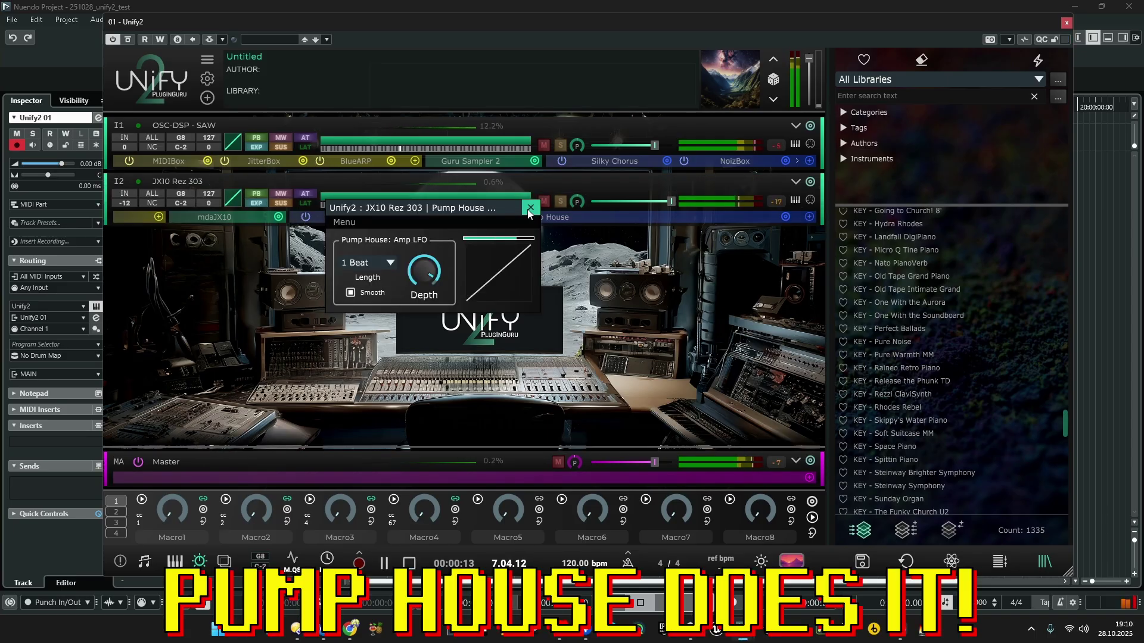
# Step: Close the JX10 layer's Pump House editor and audition the layer with mdaOverdrive placed ahead of Pump House
pyautogui.press('space')
pyautogui.click(529, 208)
pyautogui.click(279, 217)
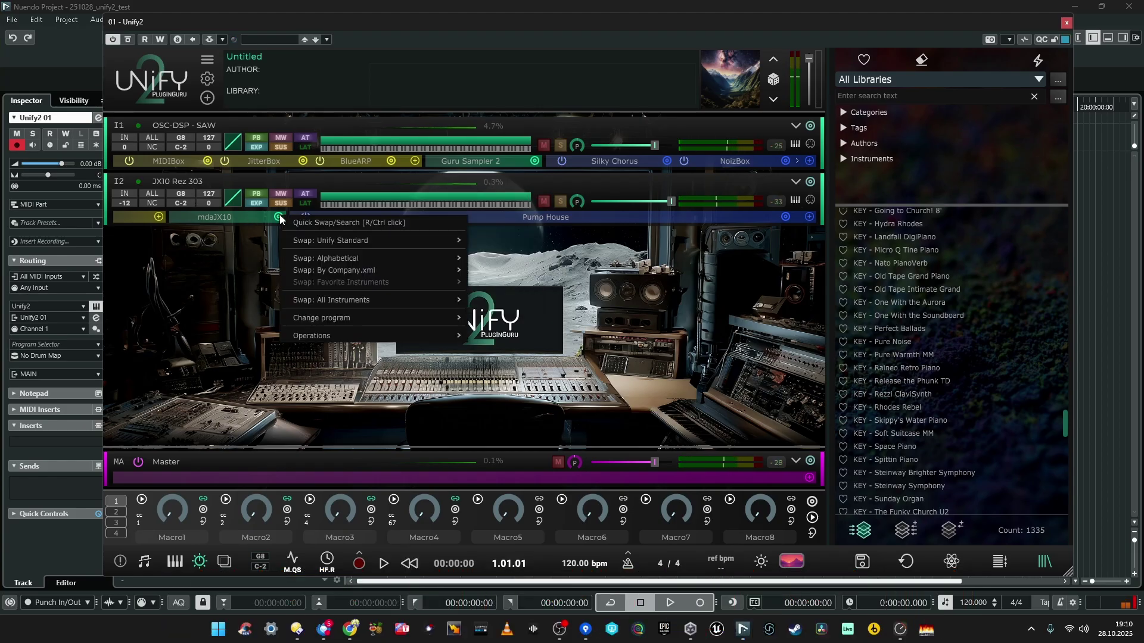
pyautogui.click(260, 217)
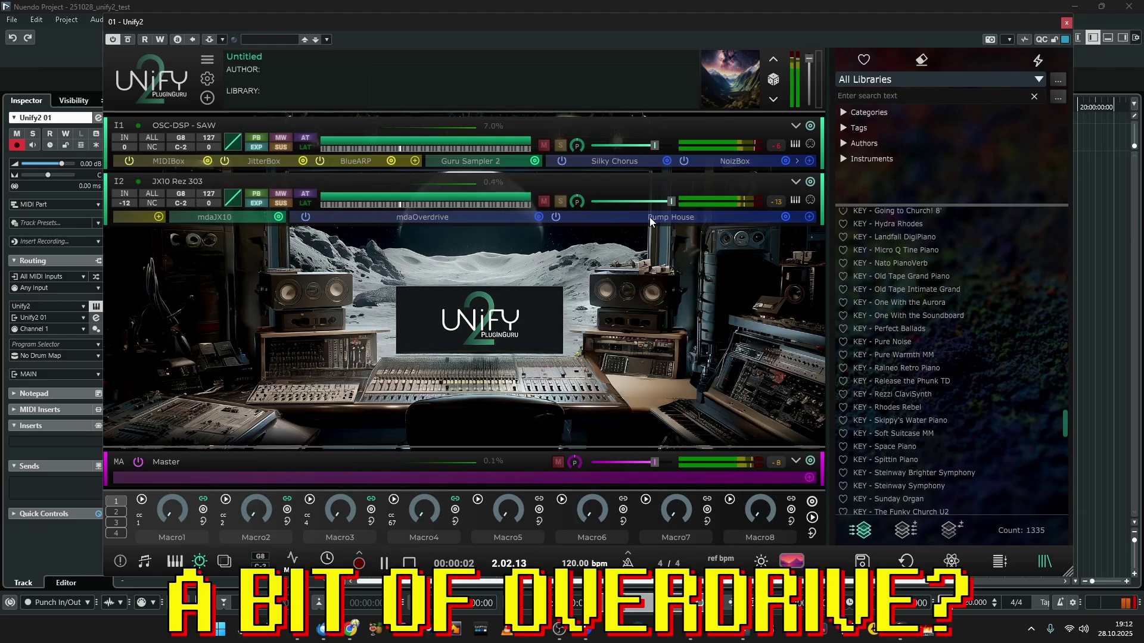
pyautogui.press('space')
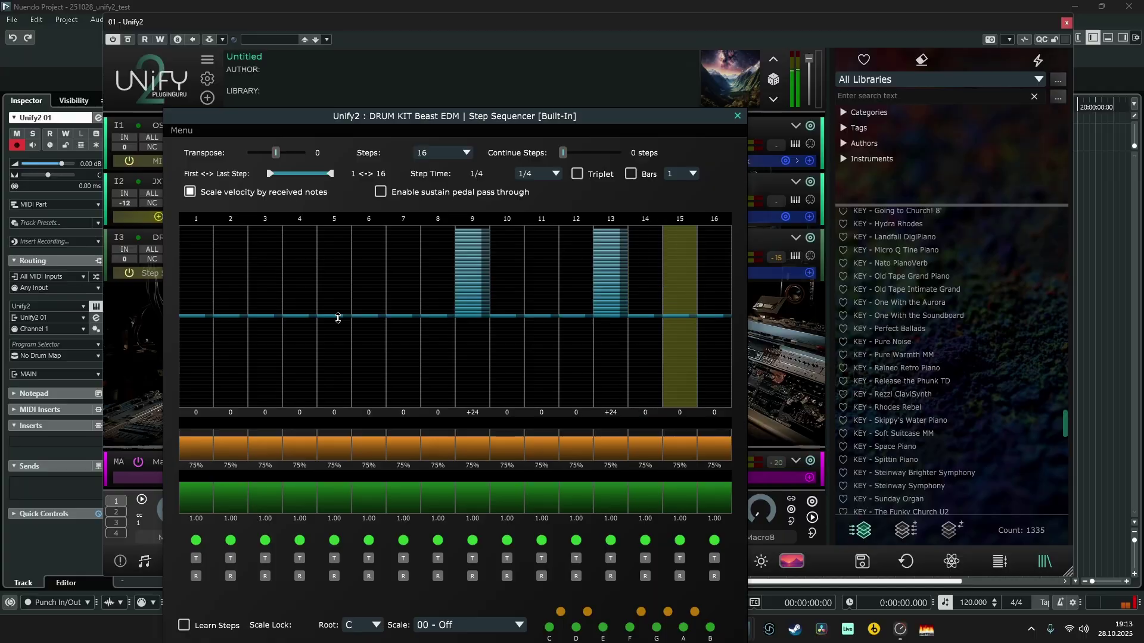
# Step: Reset steps 9 and 13 of the drum kit layer's Step Sequencer to 0 and close its editor
pyautogui.moveTo(470, 272); pyautogui.dragTo(479, 315)
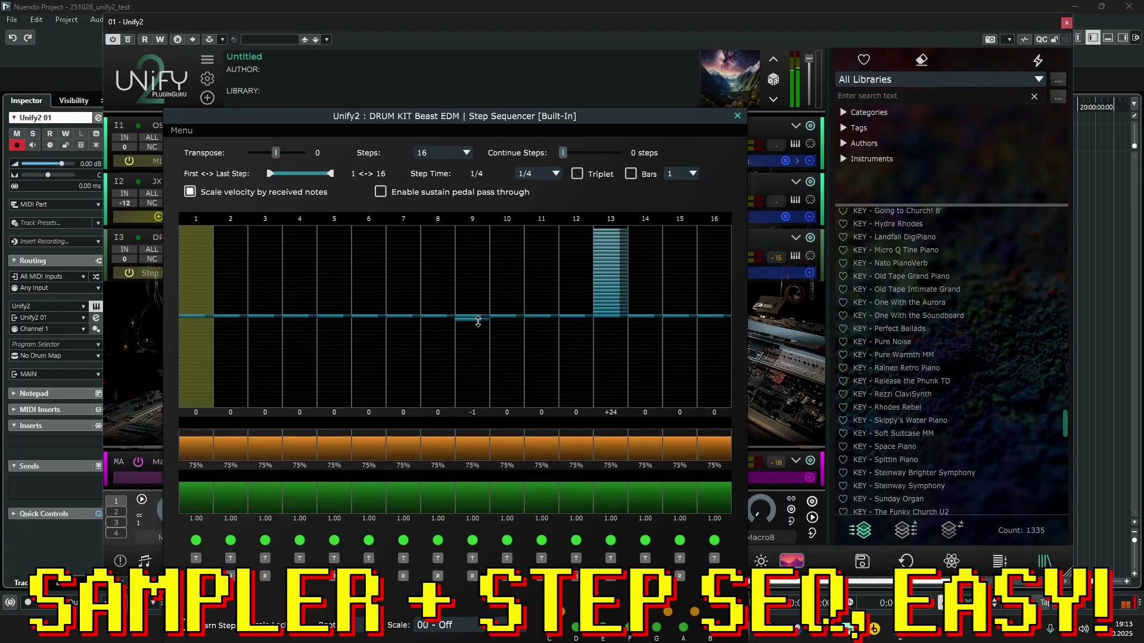
pyautogui.moveTo(621, 270); pyautogui.dragTo(623, 316)
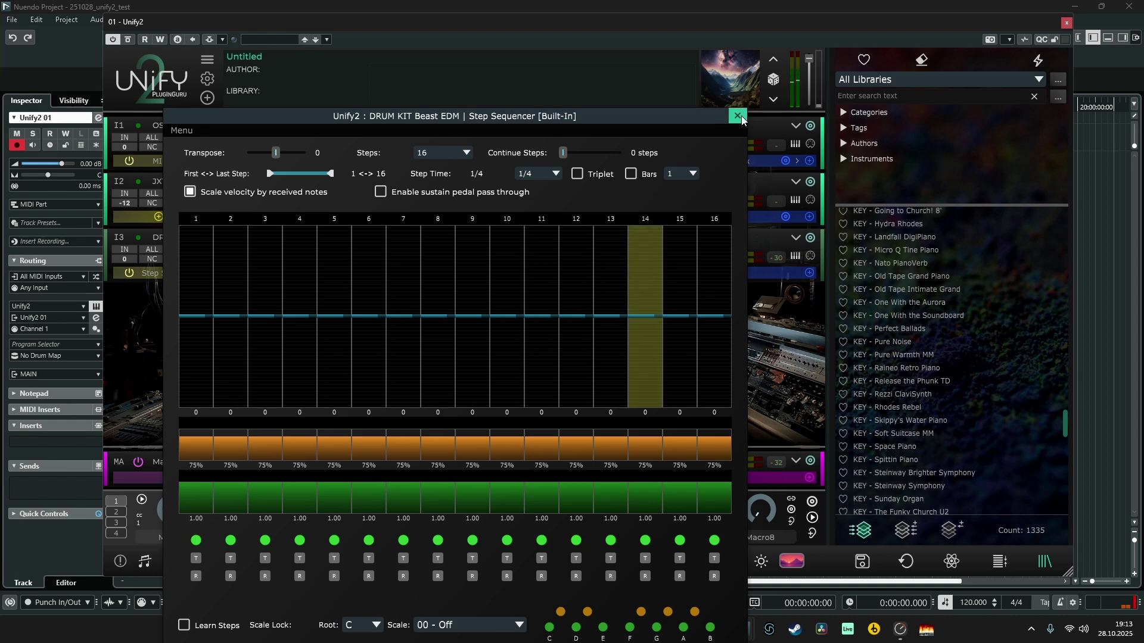
pyautogui.click(739, 116)
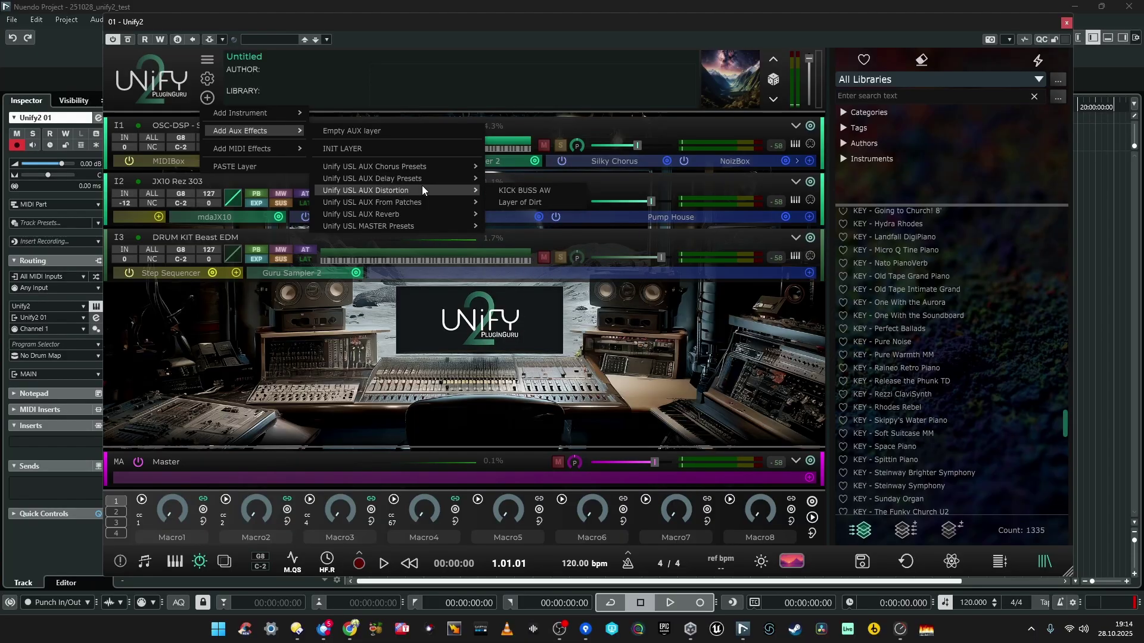
# Step: Add an Aux 1 effects layer with a DataVerb reverb and adjust the JX10 layer's send to it during playback
pyautogui.moveTo(394, 214)
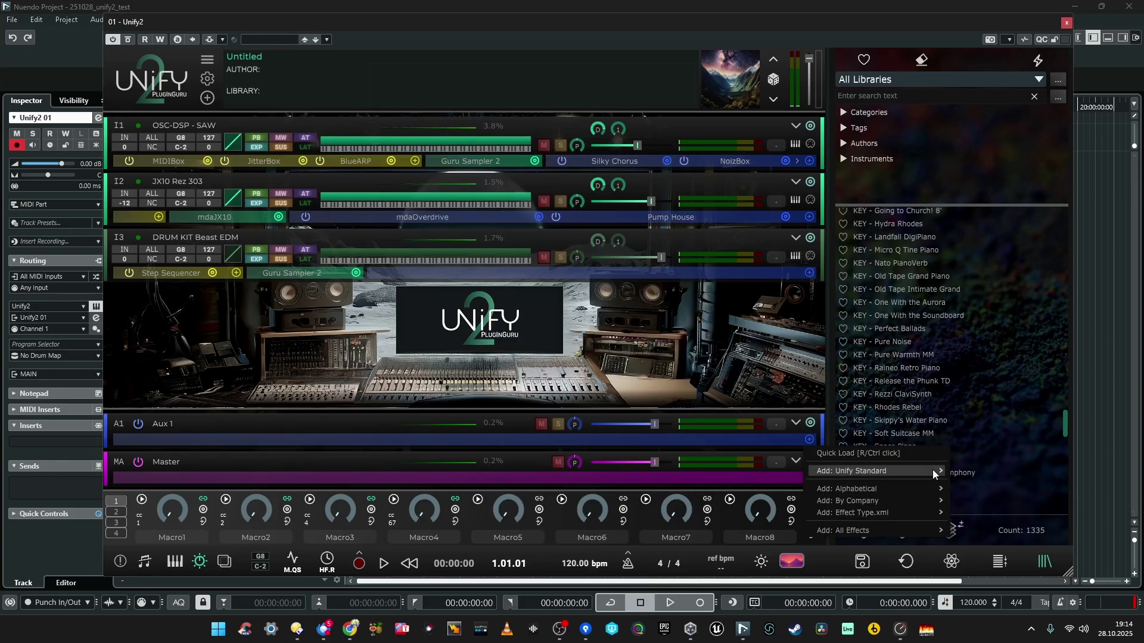
pyautogui.moveTo(932, 470)
pyautogui.moveTo(999, 456)
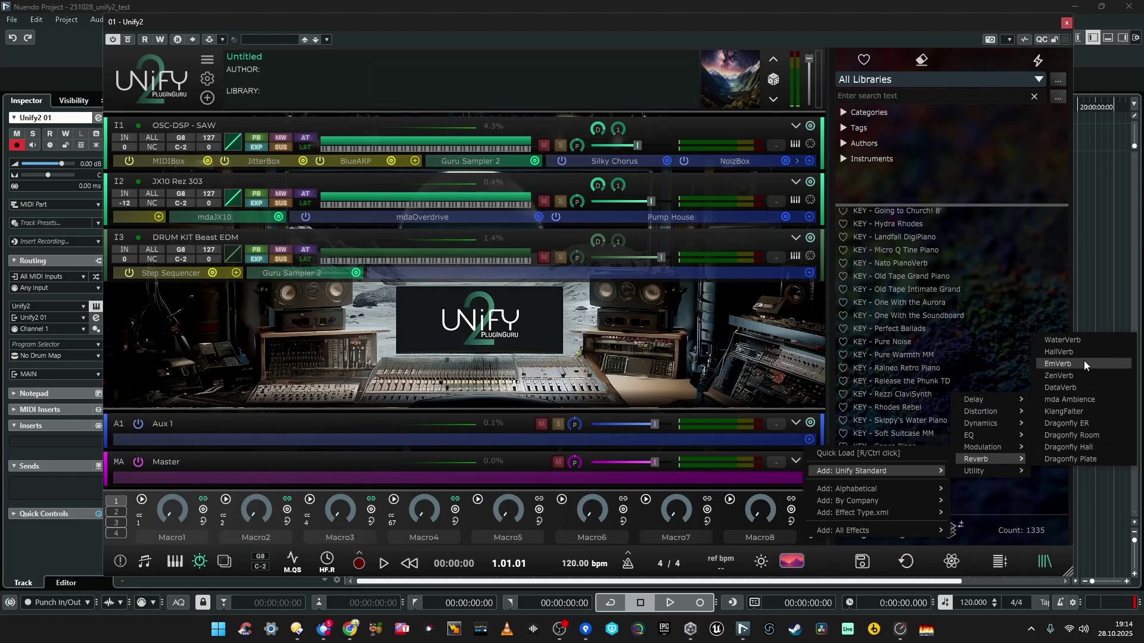
pyautogui.click(1082, 388)
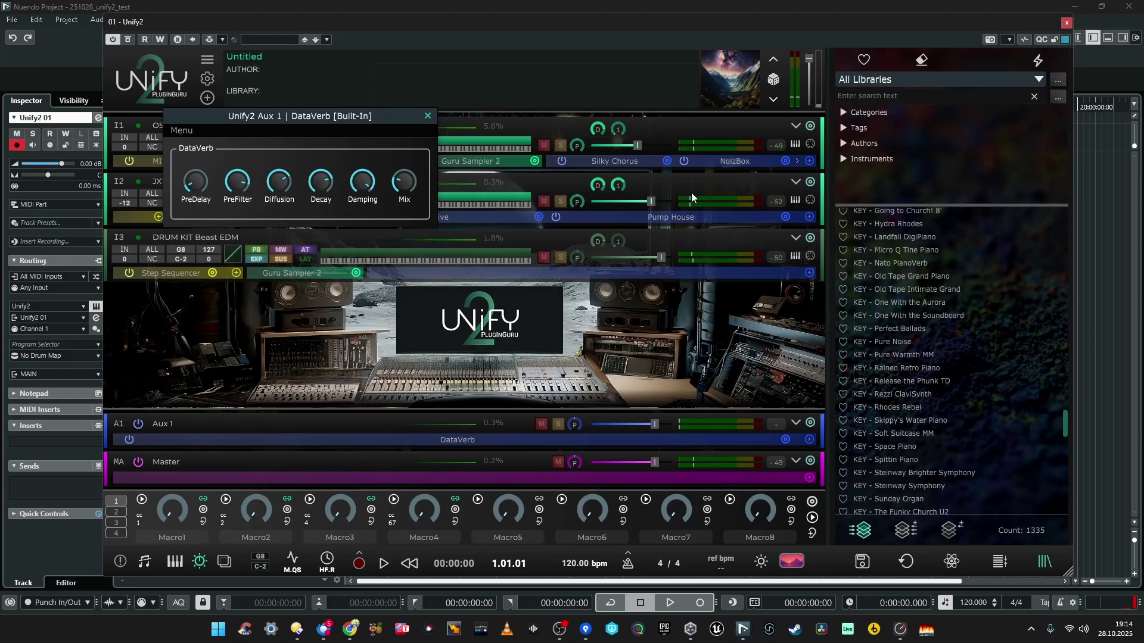
pyautogui.moveTo(615, 187); pyautogui.dragTo(622, 224)
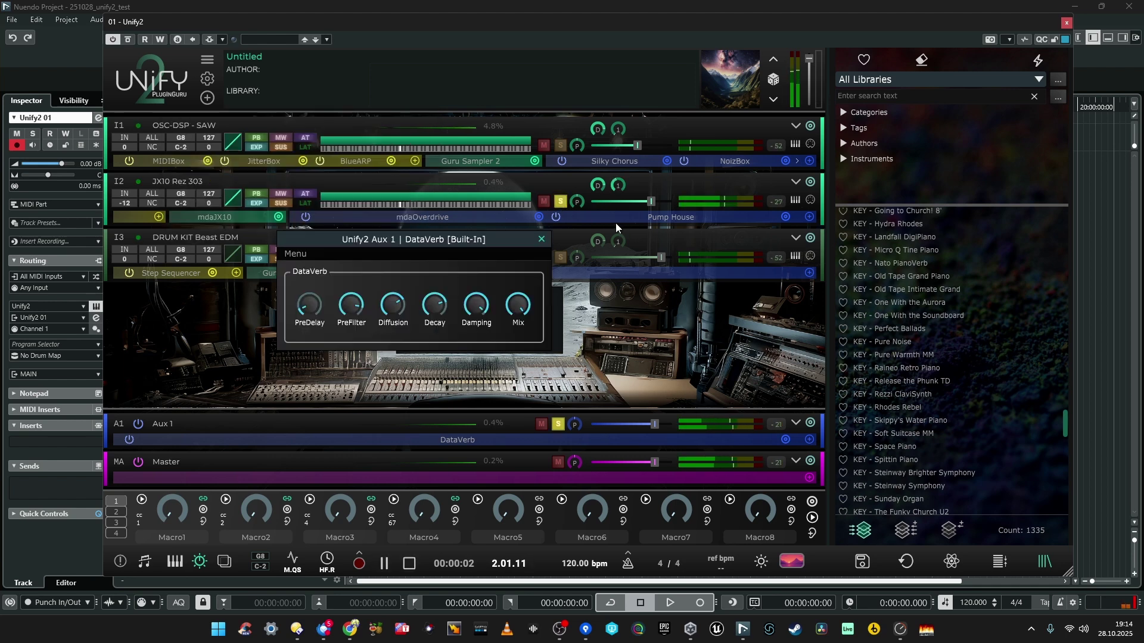
pyautogui.press('space')
# Step: Replace DataVerb on Aux 1 with Dragonfly Hall and set the JX10 layer's send to -1 dB during playback
pyautogui.click(785, 440)
pyautogui.moveTo(871, 498)
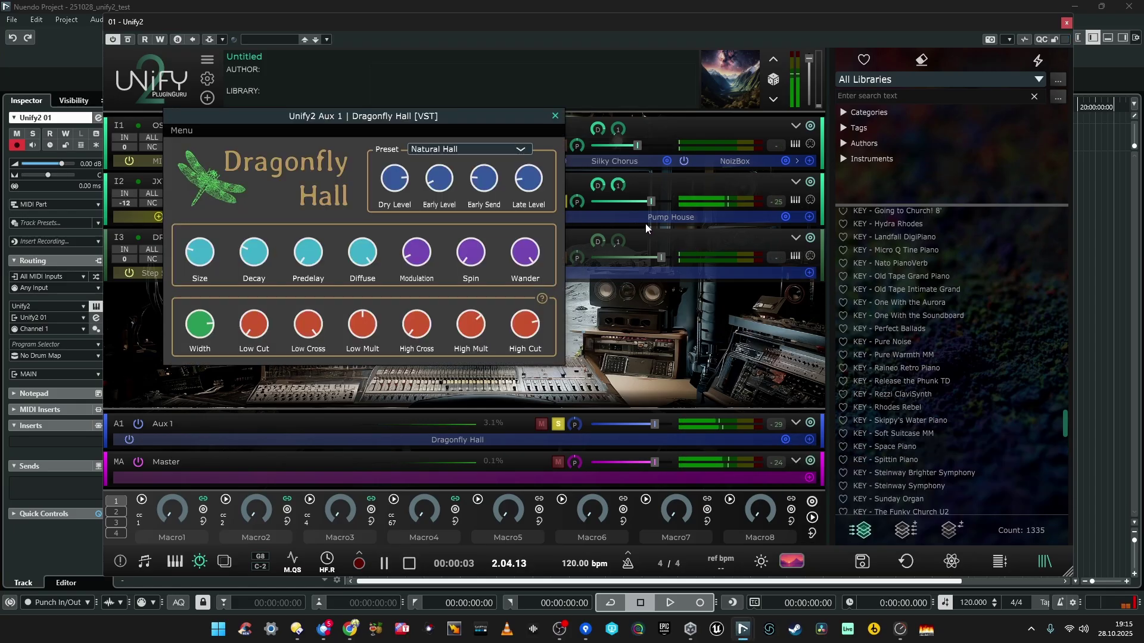
pyautogui.moveTo(645, 223); pyautogui.dragTo(627, 188)
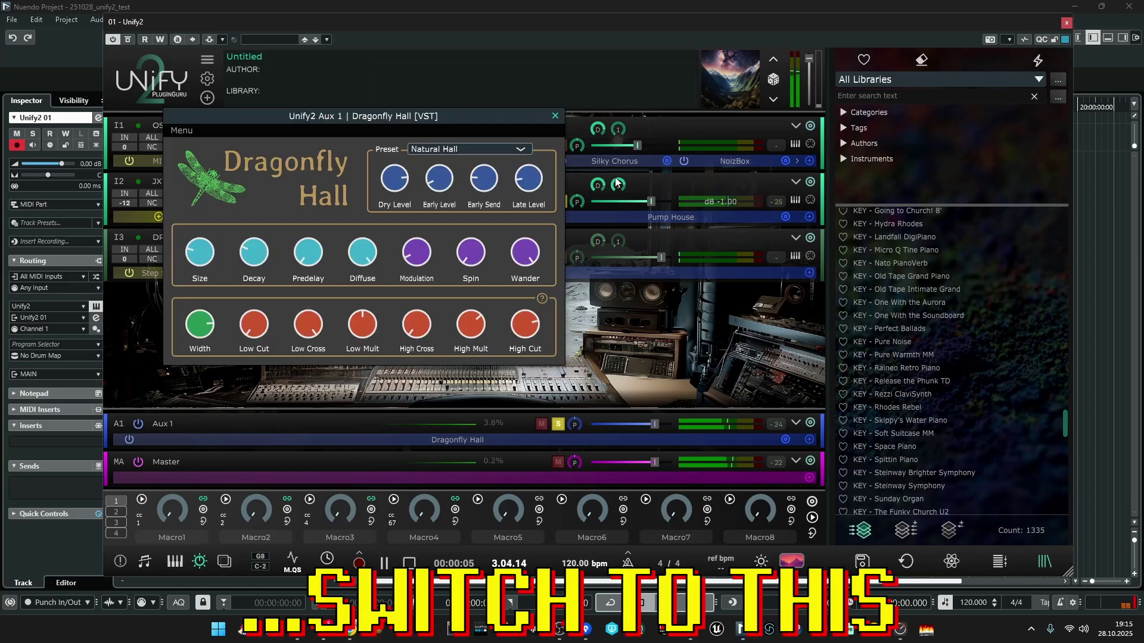
pyautogui.click(559, 119)
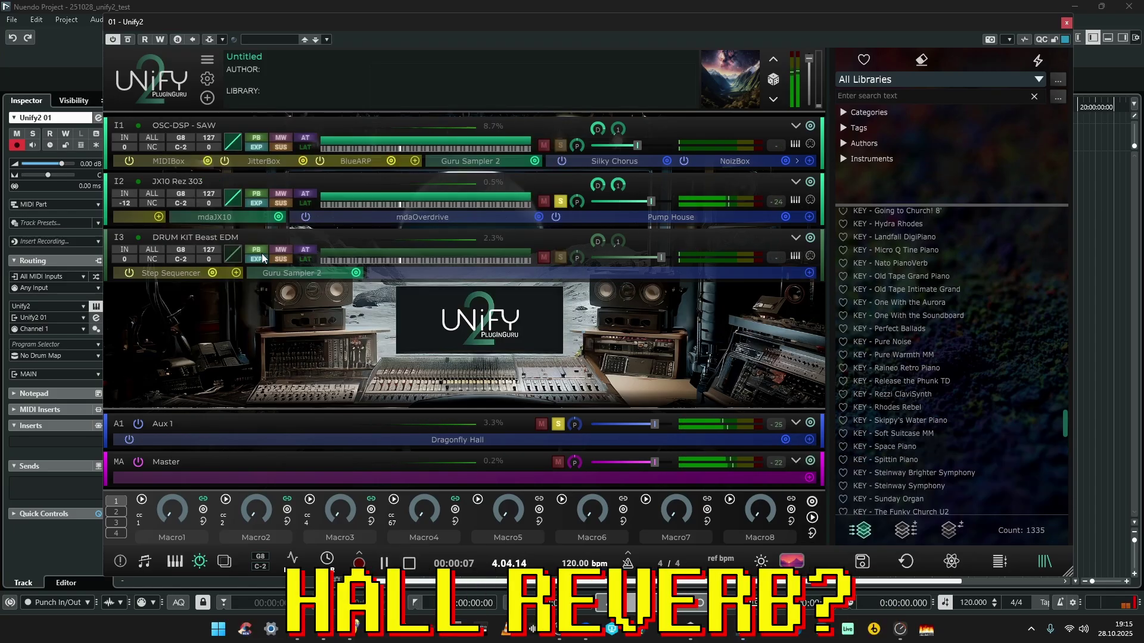
pyautogui.press('space')
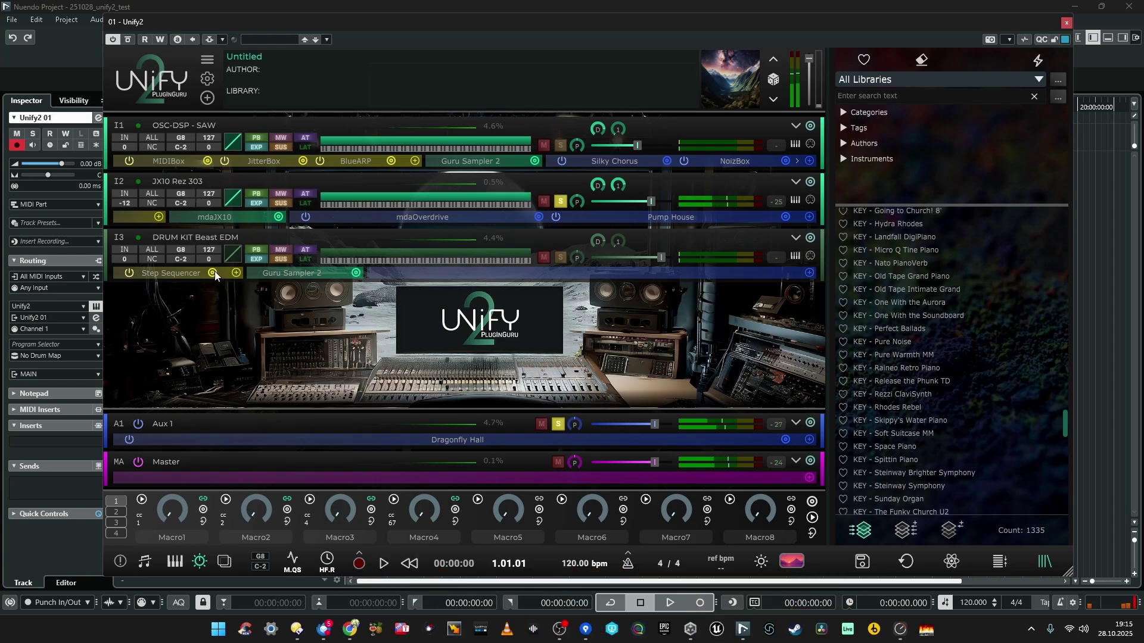
pyautogui.click(237, 273)
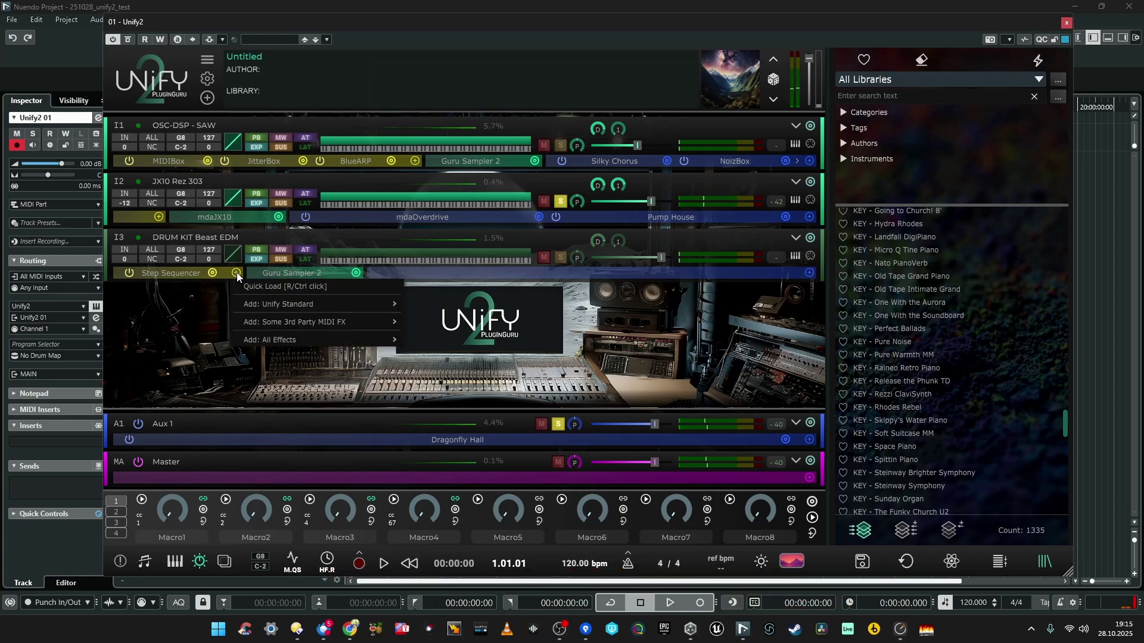
pyautogui.moveTo(308, 305)
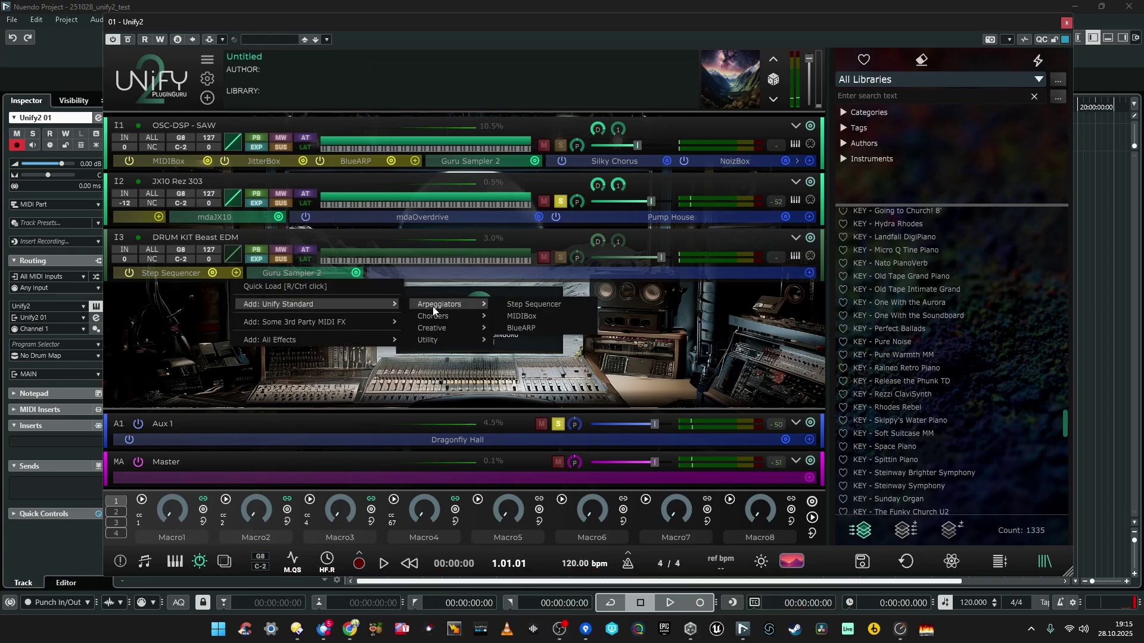
pyautogui.moveTo(440, 317)
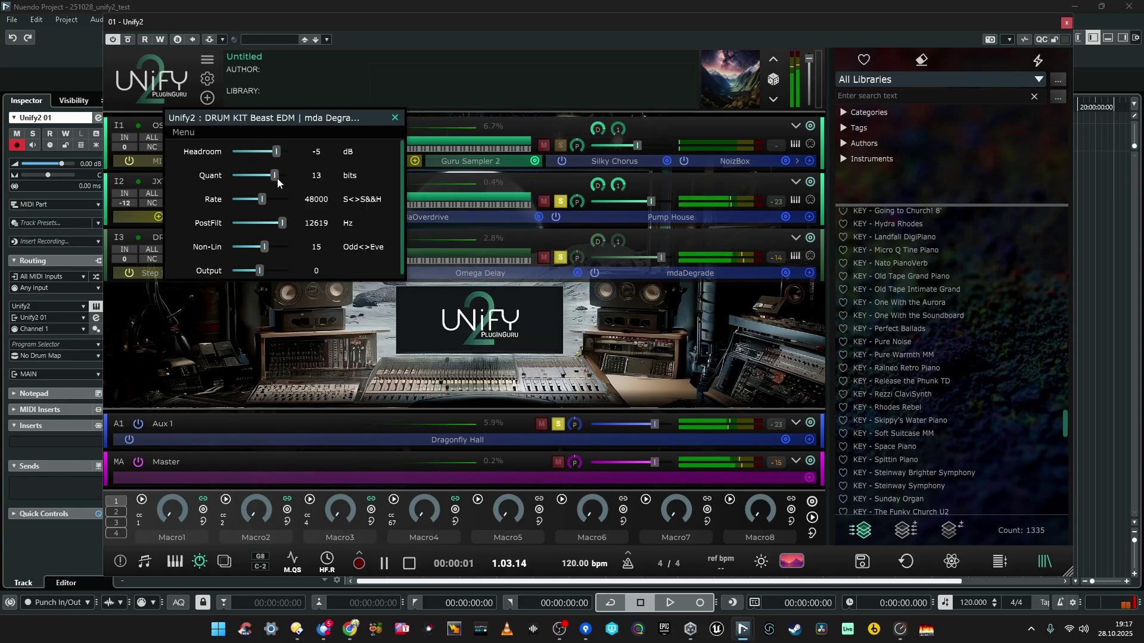
# Step: Set the drum kit layer's mdaDegrade quantization to 7 bits during playback and close its editor
pyautogui.moveTo(275, 178); pyautogui.dragTo(246, 181)
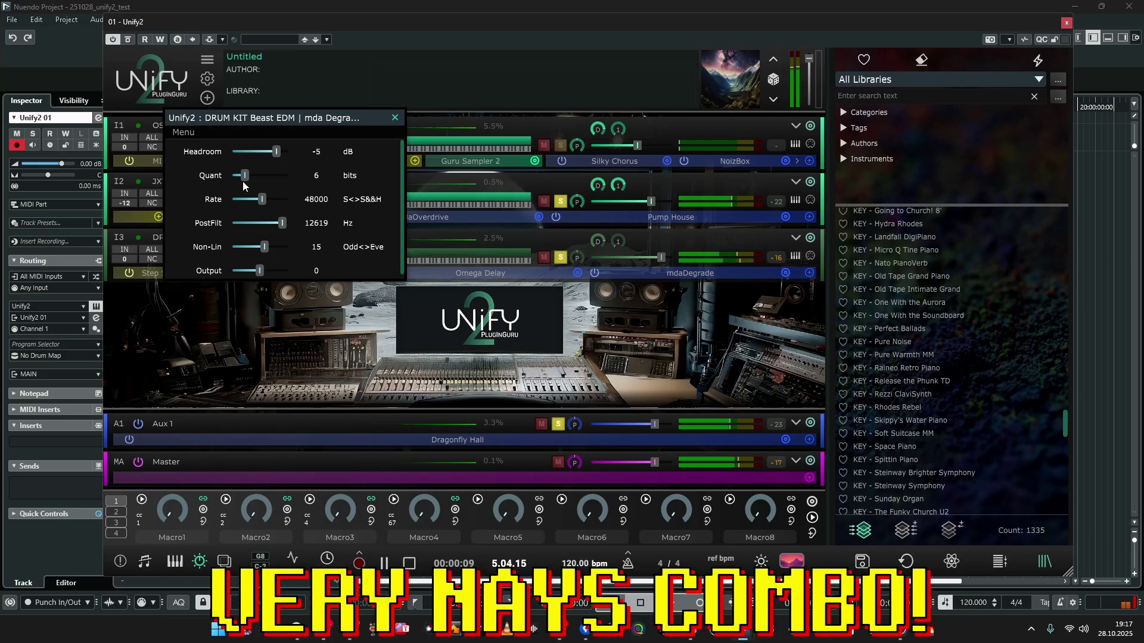
pyautogui.moveTo(242, 177); pyautogui.dragTo(245, 179)
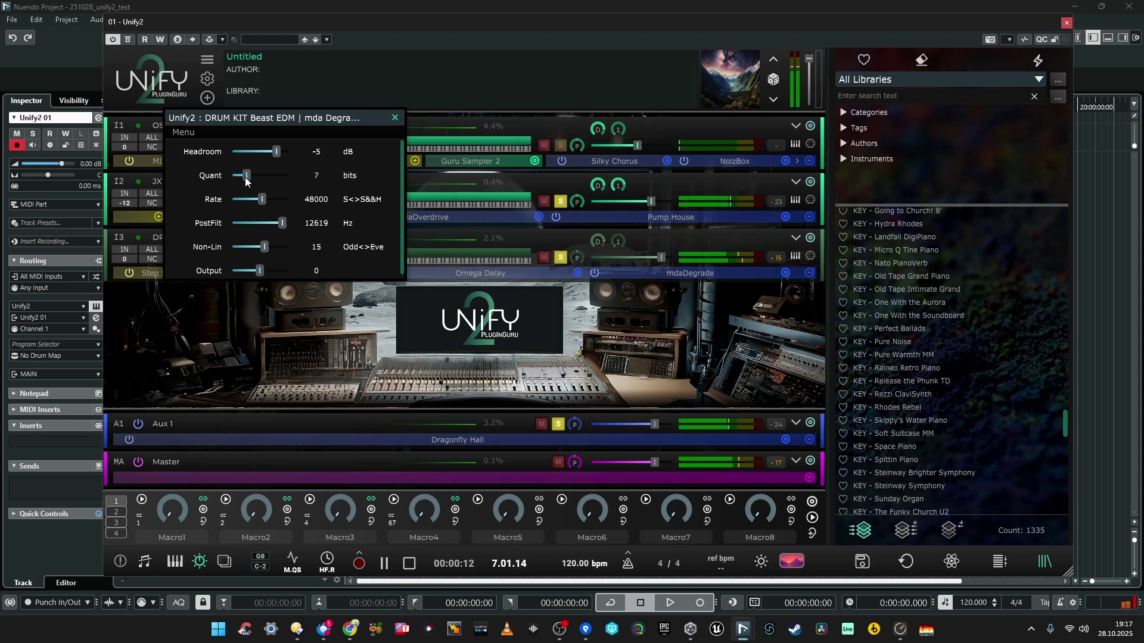
pyautogui.click(394, 126)
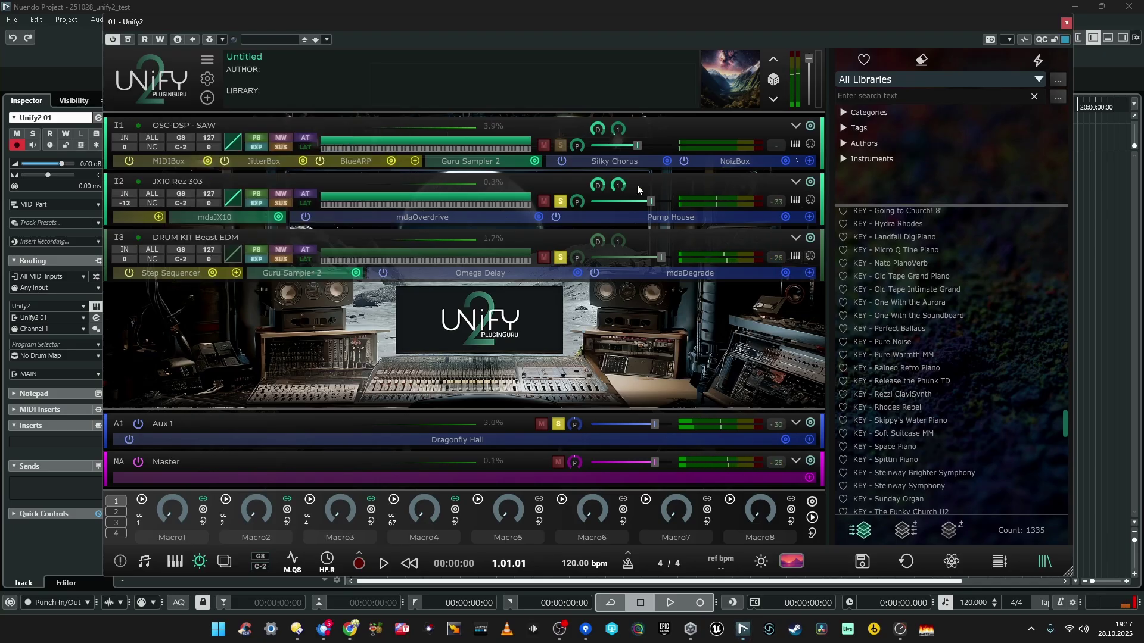
pyautogui.moveTo(653, 201)
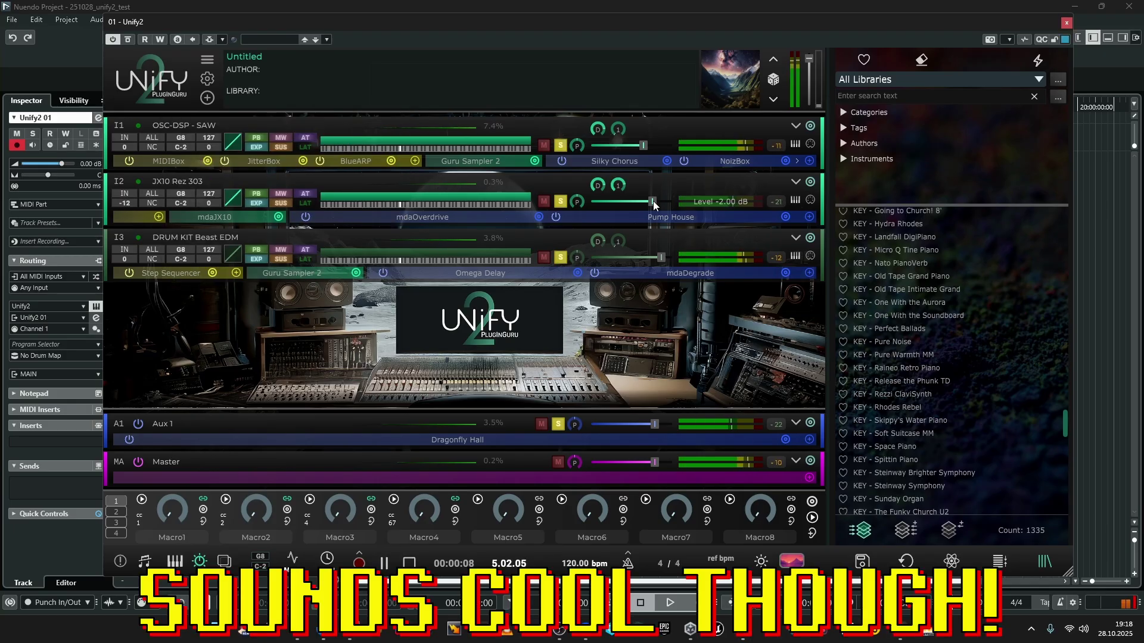
# Step: Stop playback and limit the highest note of the OSC-DSP - SAW layer to F2 and the drum kit layer to E2
pyautogui.press('space')
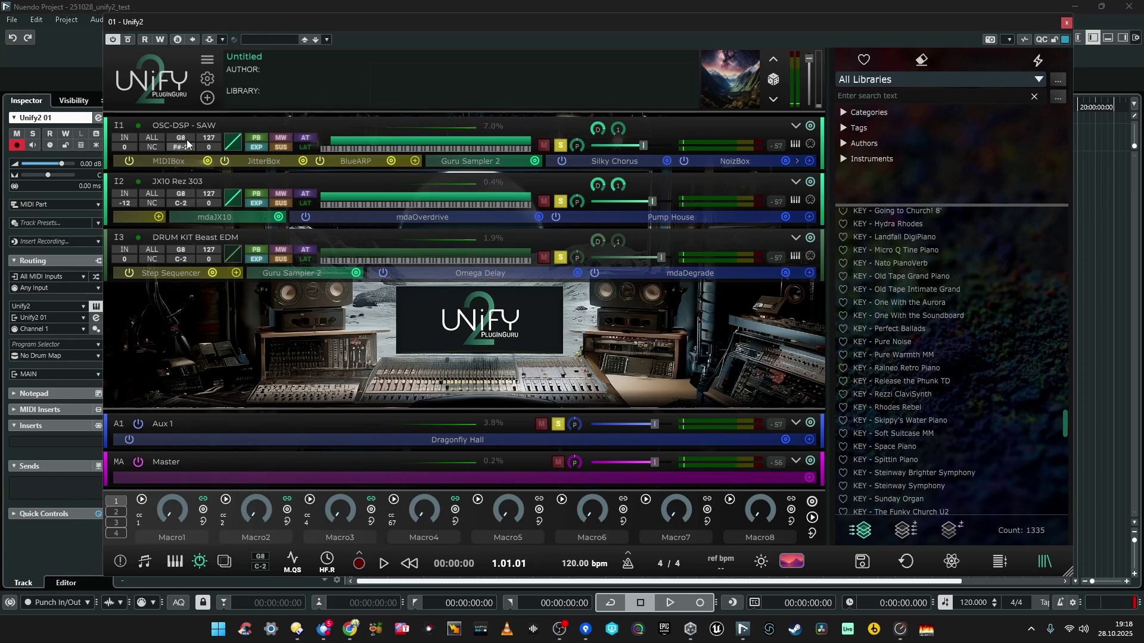
pyautogui.moveTo(184, 137); pyautogui.dragTo(173, 324)
pyautogui.moveTo(187, 256); pyautogui.dragTo(173, 386)
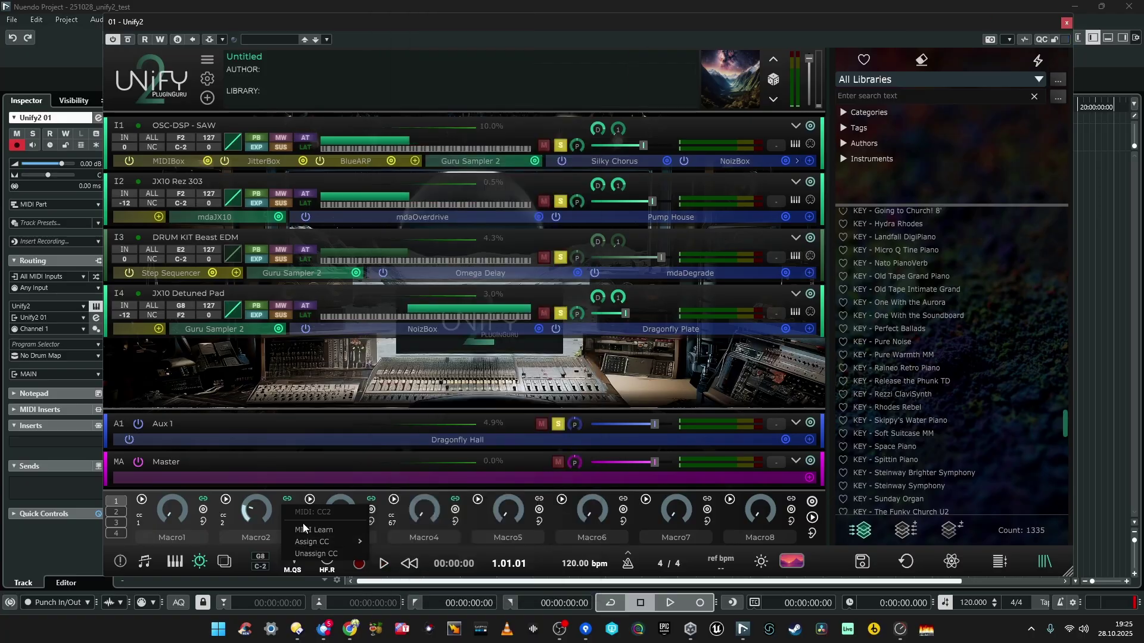
# Step: Link Macro2 to the JX10 Detuned Pad layer's mixLevel, starting the curve at -40 dB, and turn the macro down to minimum
pyautogui.moveTo(302, 535)
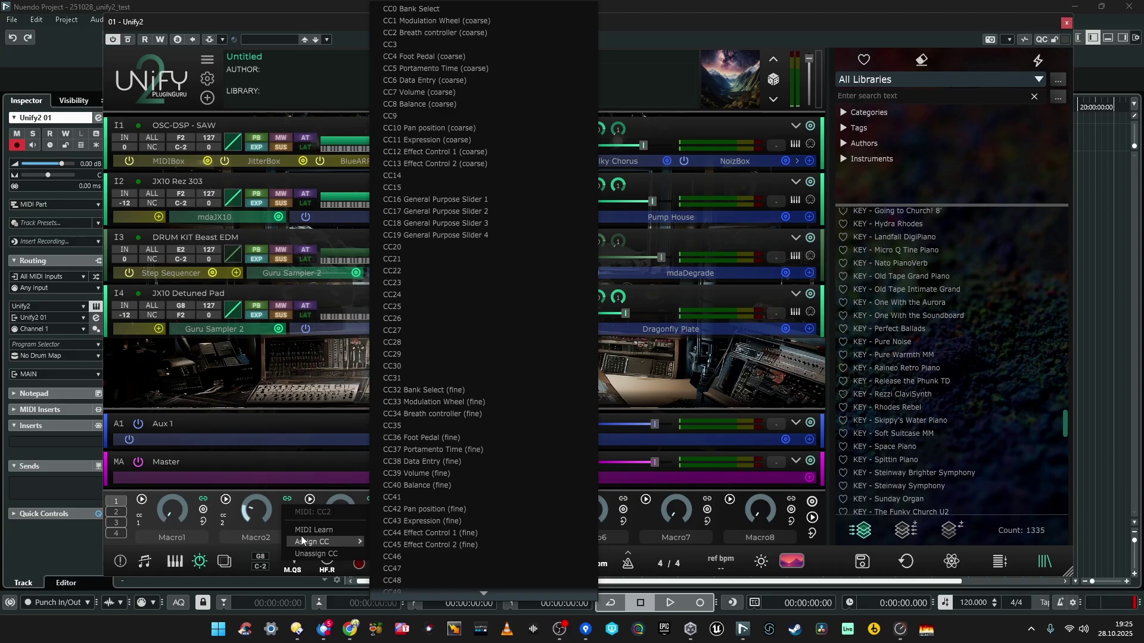
pyautogui.press('Escape')
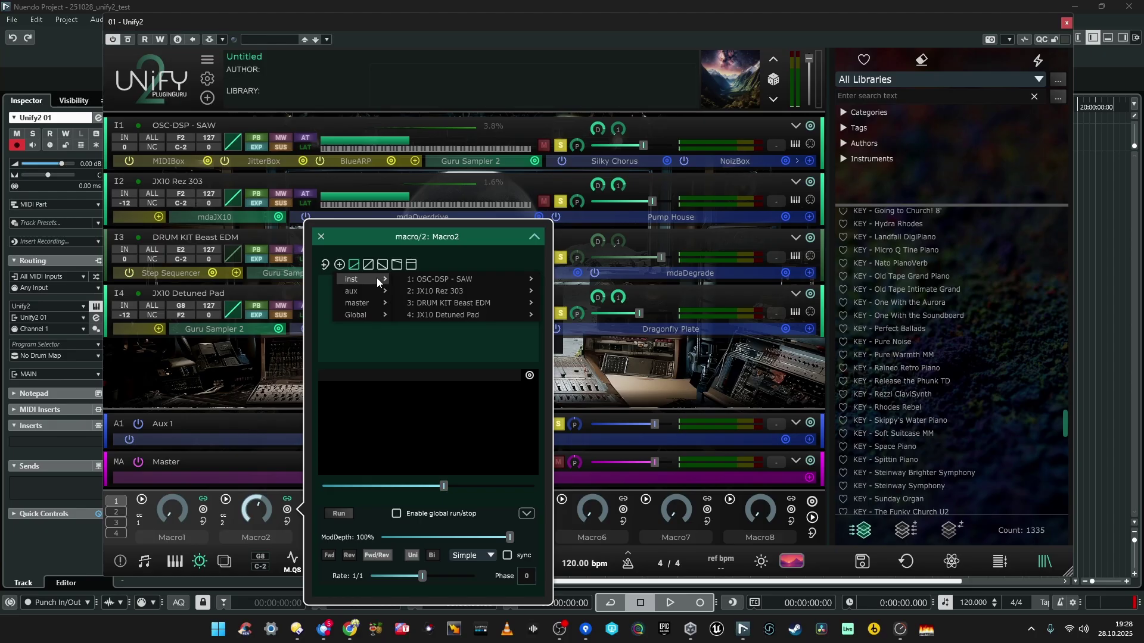
pyautogui.moveTo(376, 277)
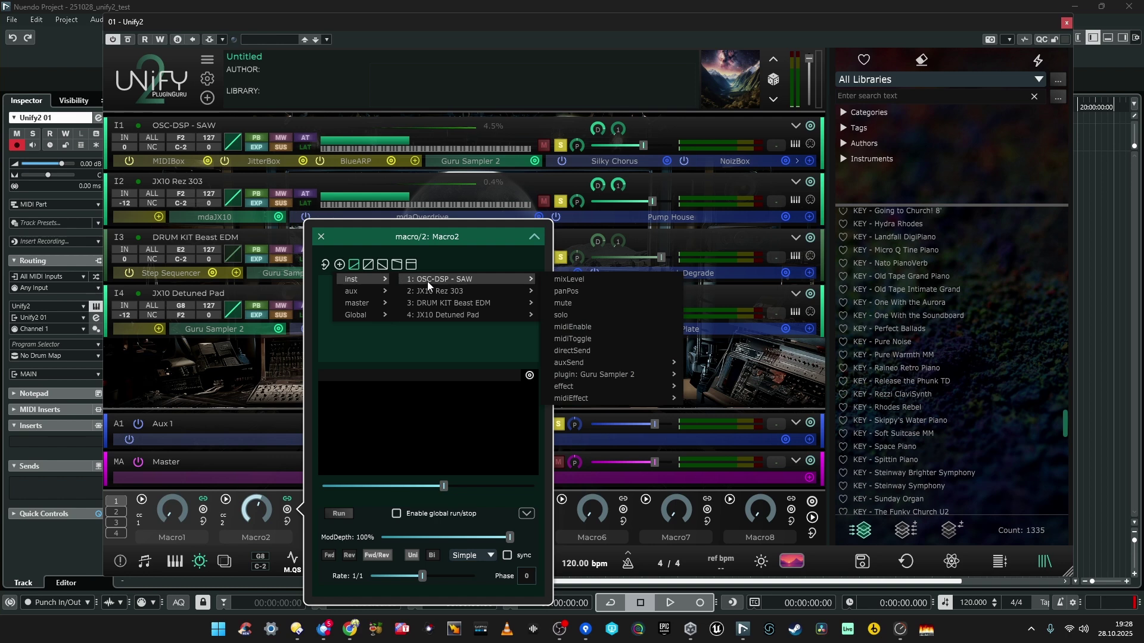
pyautogui.moveTo(448, 294)
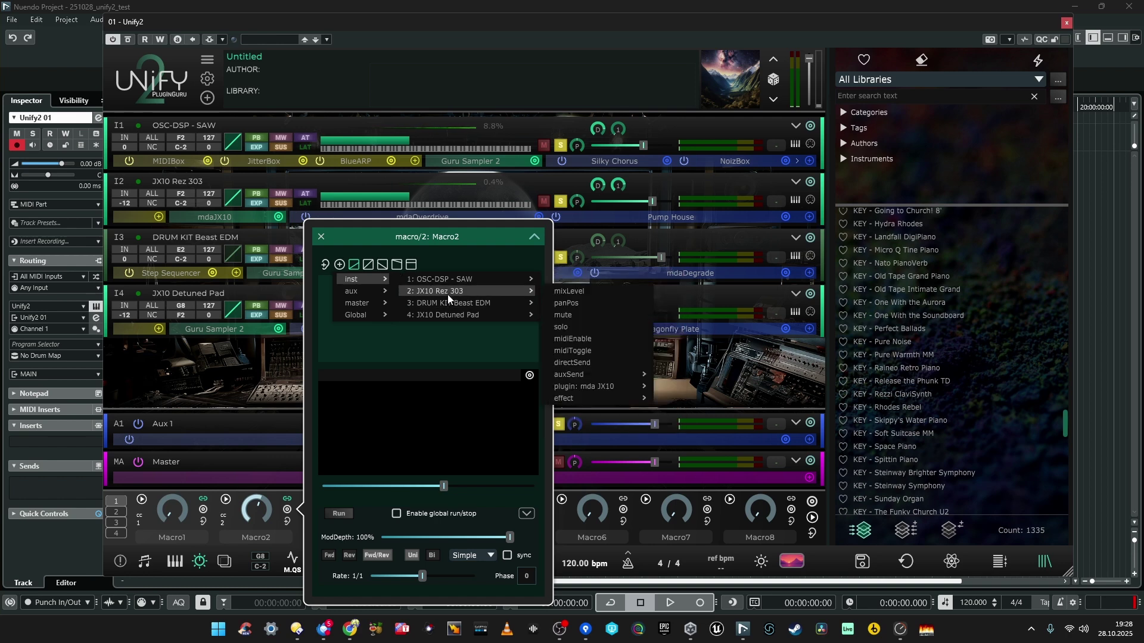
pyautogui.moveTo(480, 315)
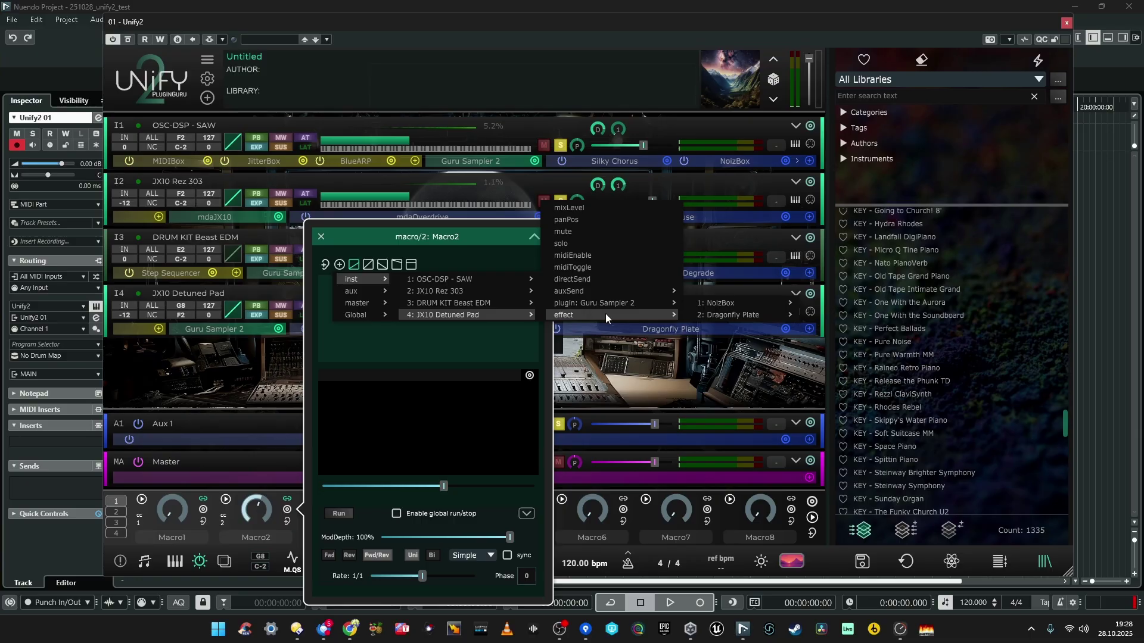
pyautogui.click(653, 212)
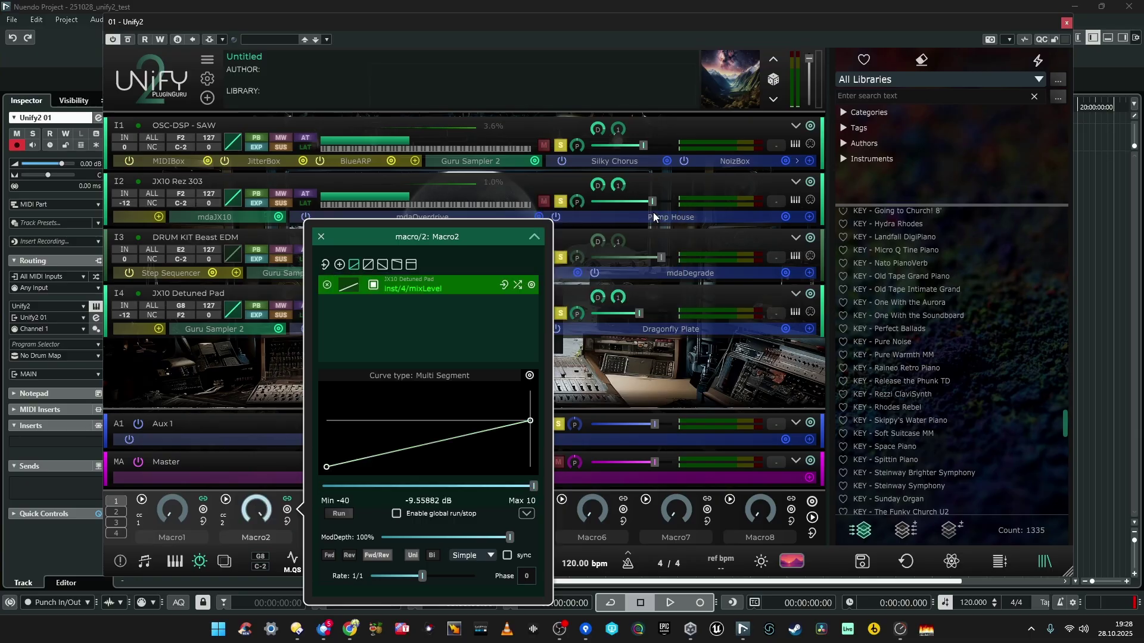
pyautogui.moveTo(322, 472)
pyautogui.mouseDown()
pyautogui.moveTo(325, 390)
pyautogui.moveTo(315, 479)
pyautogui.mouseUp()
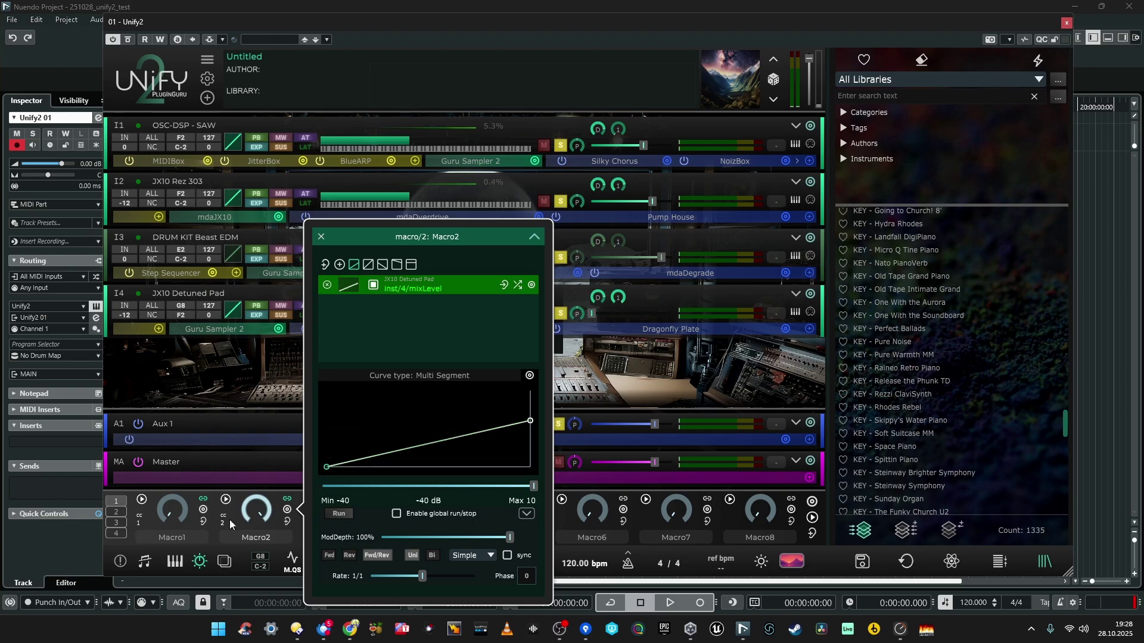
pyautogui.click(253, 511)
pyautogui.moveTo(260, 542); pyautogui.dragTo(243, 636)
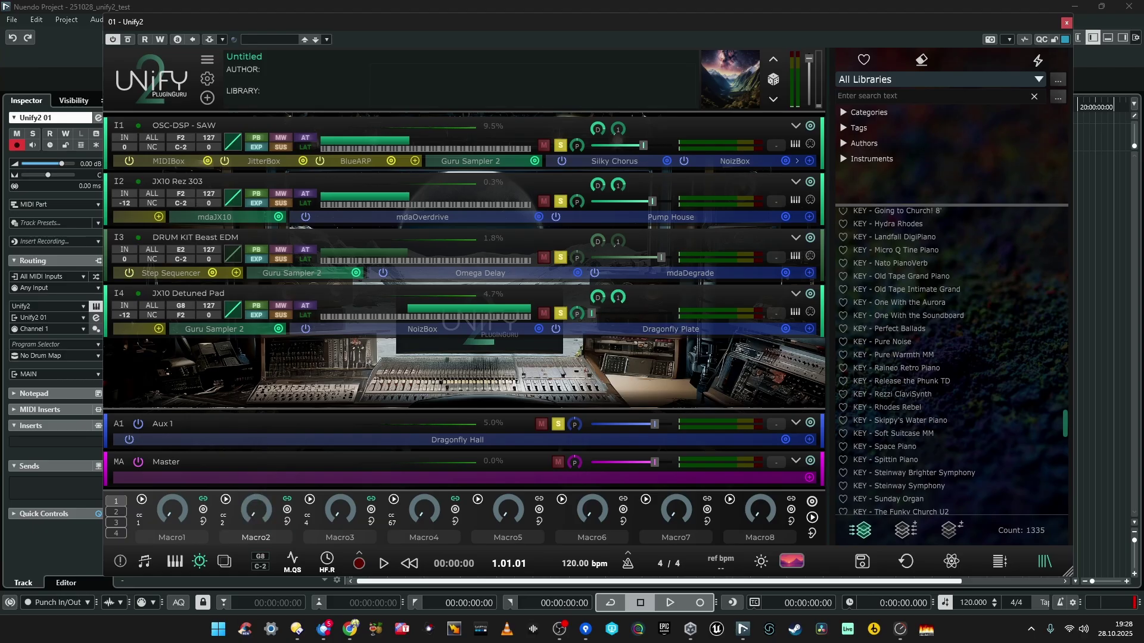
# Step: Add the OSC-DSP - SAW layer's mixLevel as a second Macro2 link and switch between the two links' curves
pyautogui.click(257, 508)
pyautogui.click(340, 265)
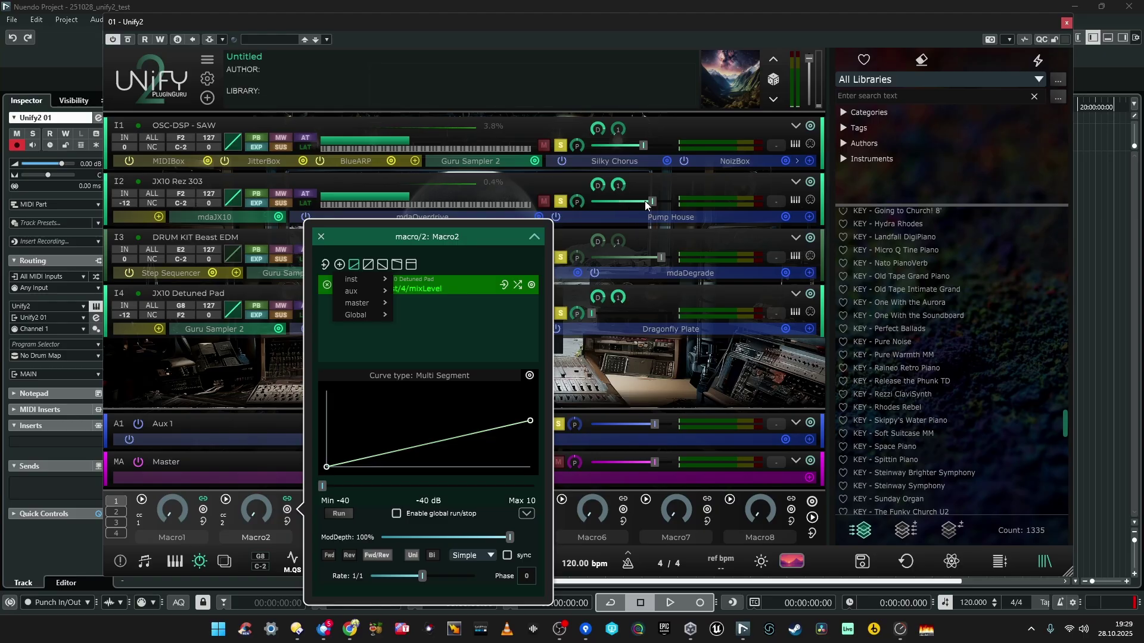
pyautogui.click(558, 287)
pyautogui.click(406, 281)
pyautogui.click(409, 303)
pyautogui.click(413, 287)
pyautogui.click(415, 302)
pyautogui.click(413, 291)
pyautogui.click(417, 303)
pyautogui.click(417, 285)
pyautogui.click(417, 303)
pyautogui.click(416, 291)
pyautogui.click(415, 303)
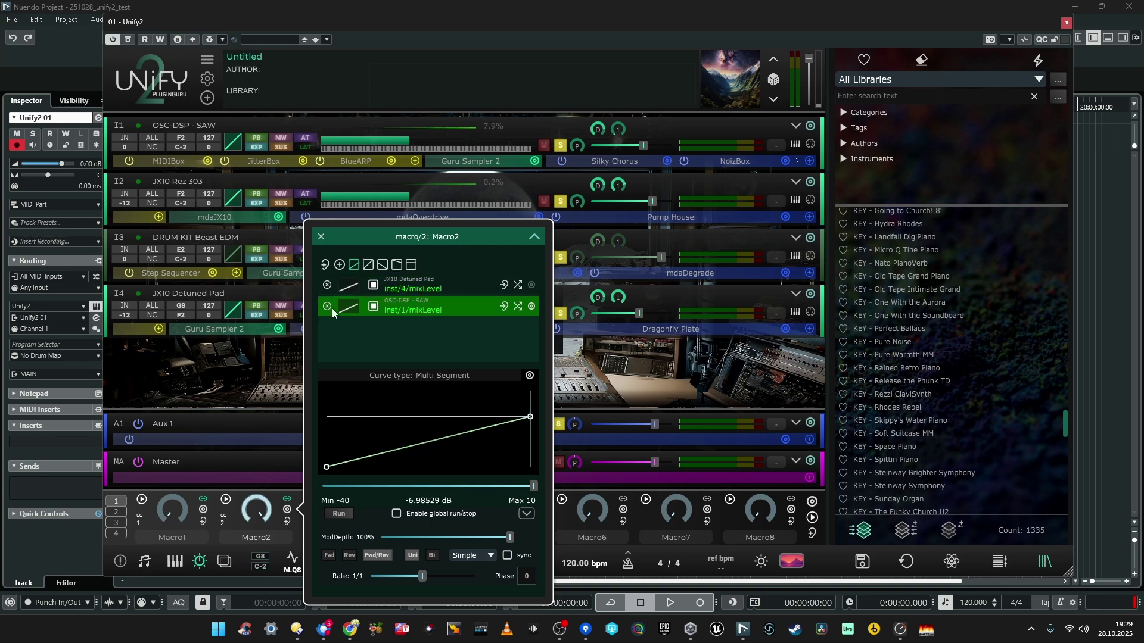
# Step: Add the JX10 Rez 303 layer's mixLevel as a third Macro2 link and close the macro editor
pyautogui.click(339, 264)
pyautogui.moveTo(356, 279)
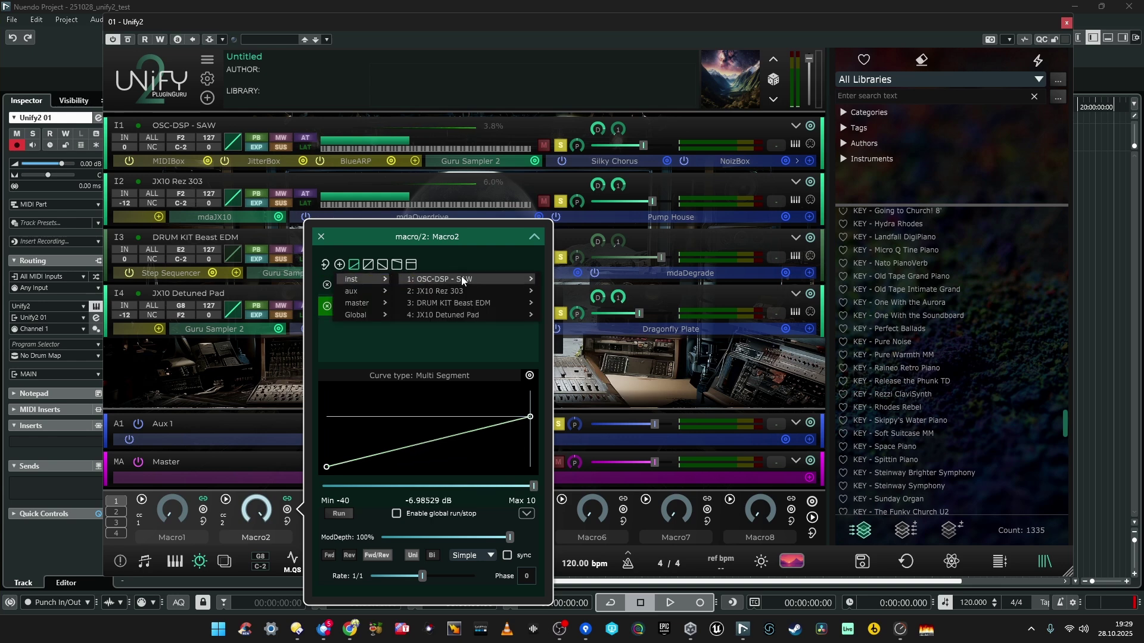
pyautogui.moveTo(467, 287)
pyautogui.click(559, 291)
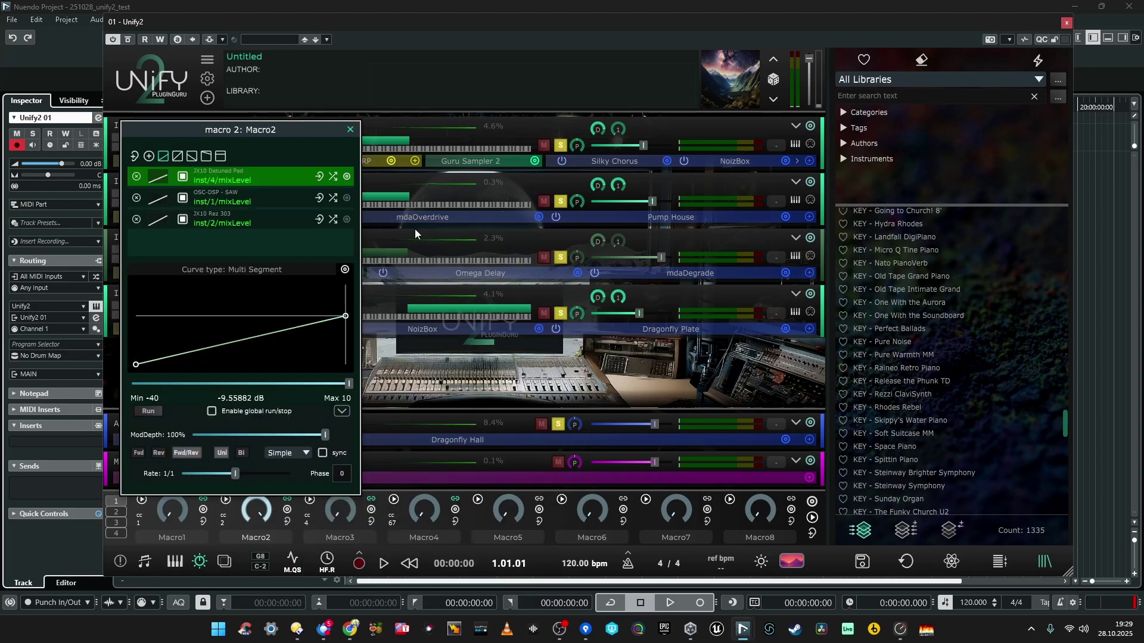
pyautogui.click(349, 131)
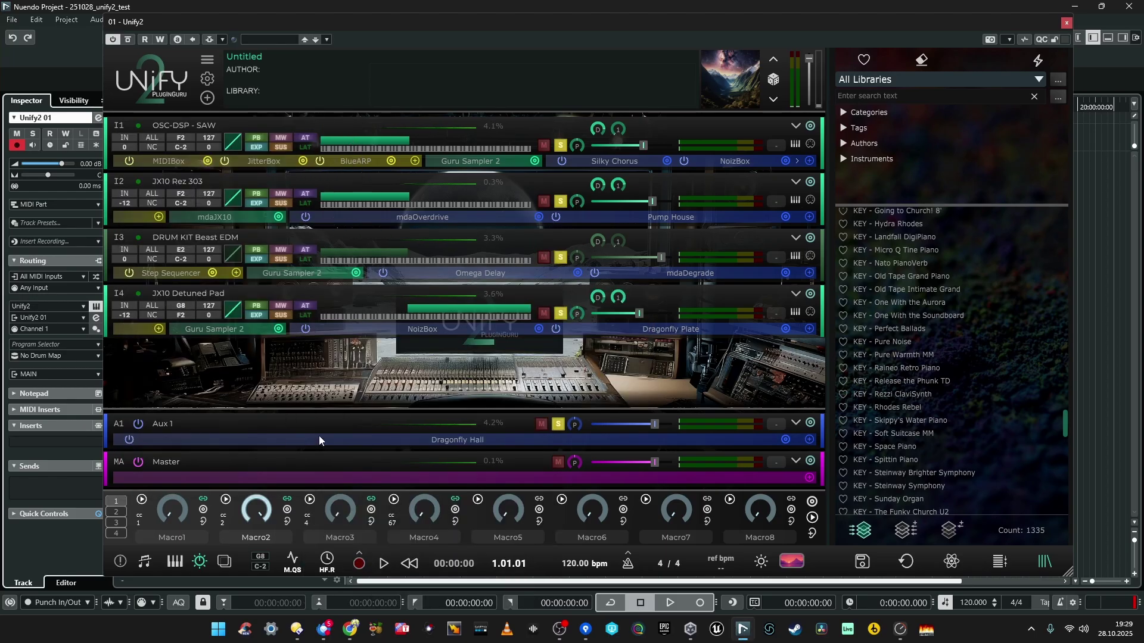
# Step: Play the patch and change Macro2's control type to Fader
pyautogui.press('space')
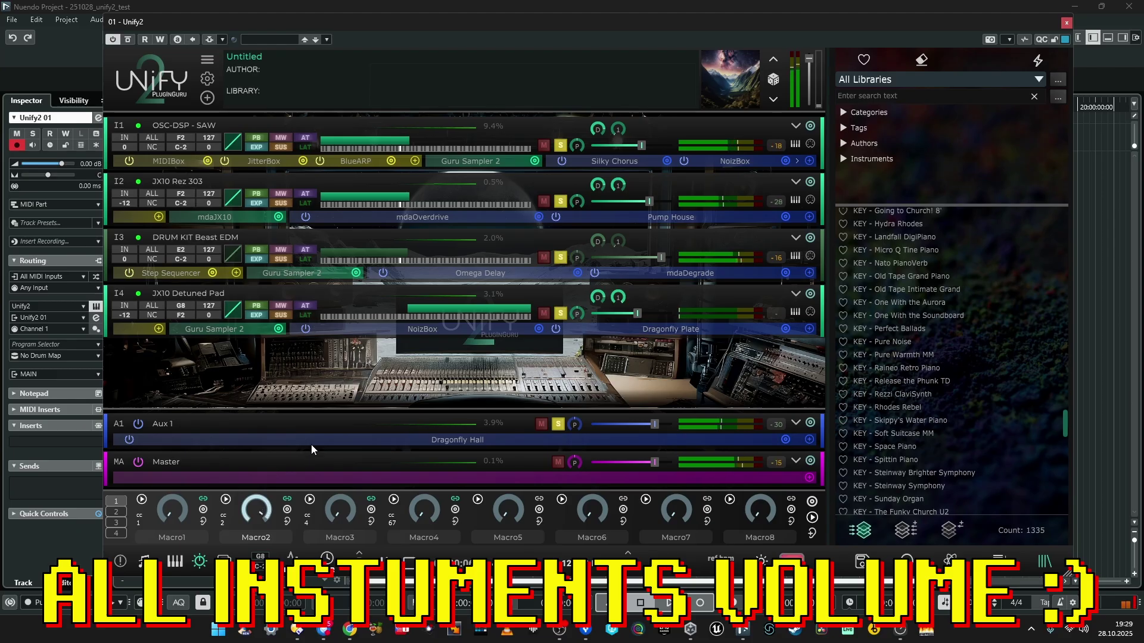
pyautogui.rightClick(286, 511)
pyautogui.moveTo(370, 474)
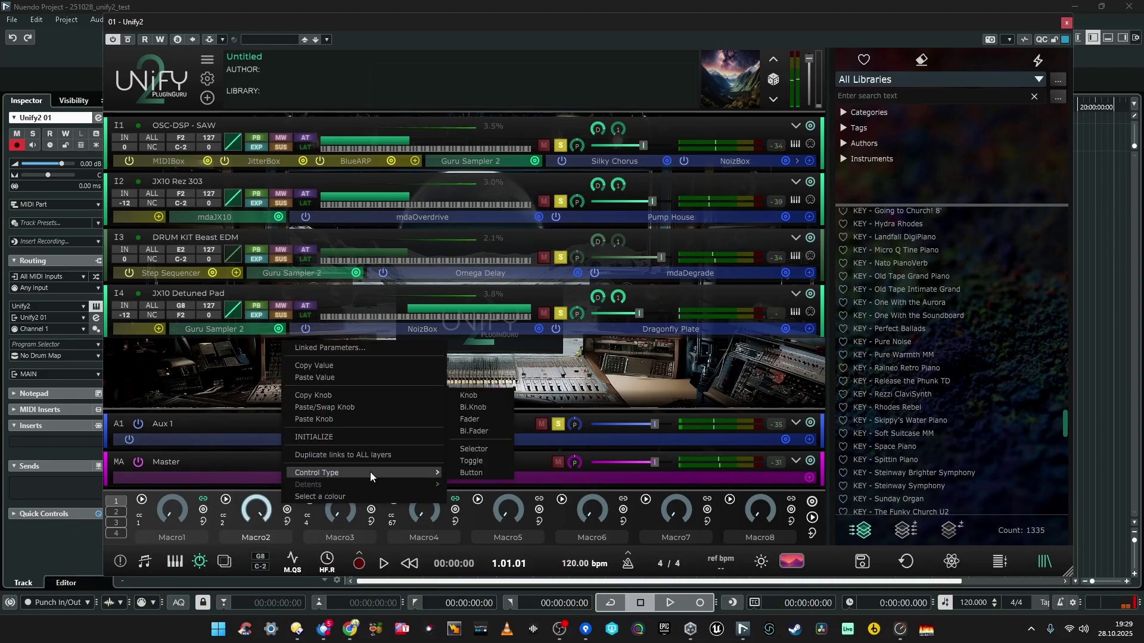
pyautogui.click(487, 448)
pyautogui.click(288, 500)
pyautogui.click(285, 499)
pyautogui.rightClick(284, 500)
pyautogui.click(494, 419)
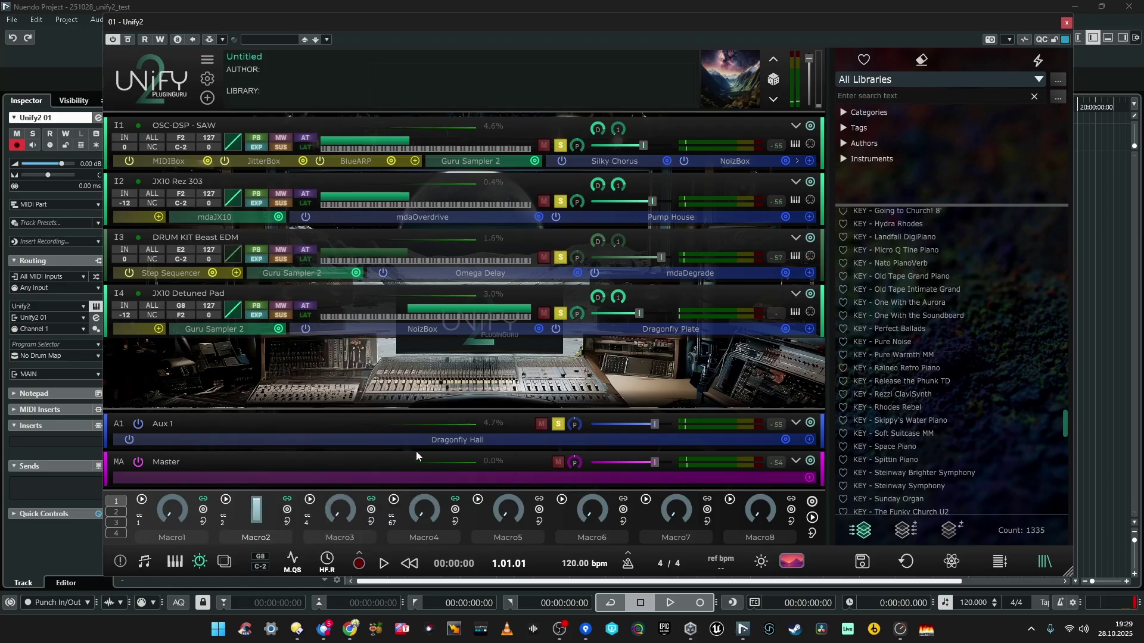
# Step: Set Macro2's control type to Selector and step the macro up during playback
pyautogui.rightClick(290, 511)
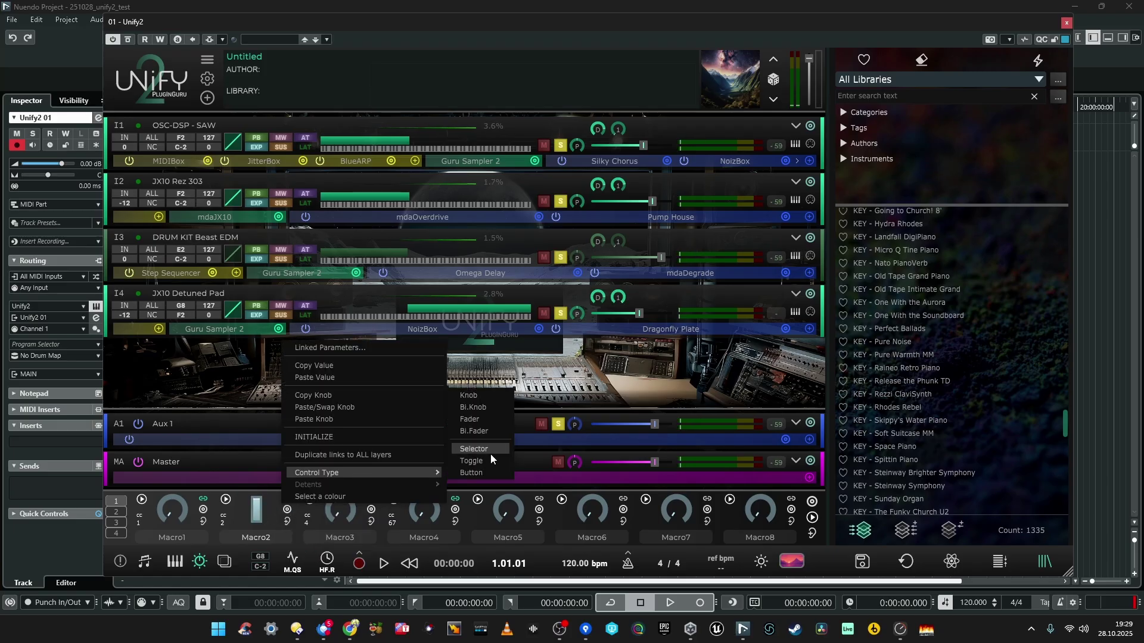
pyautogui.click(490, 450)
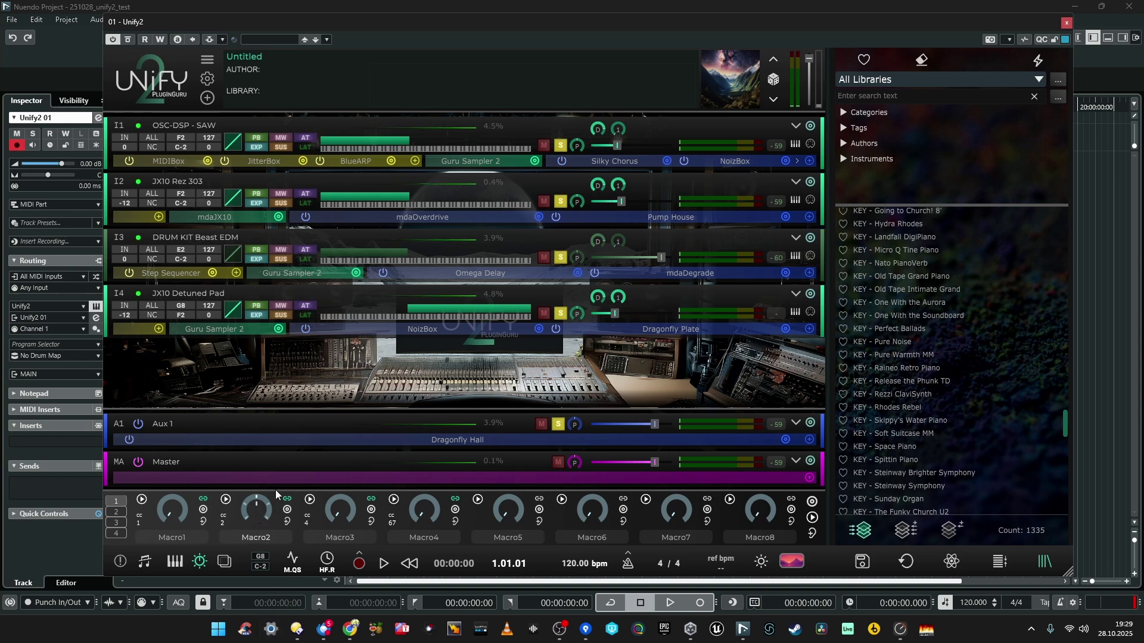
pyautogui.press('space')
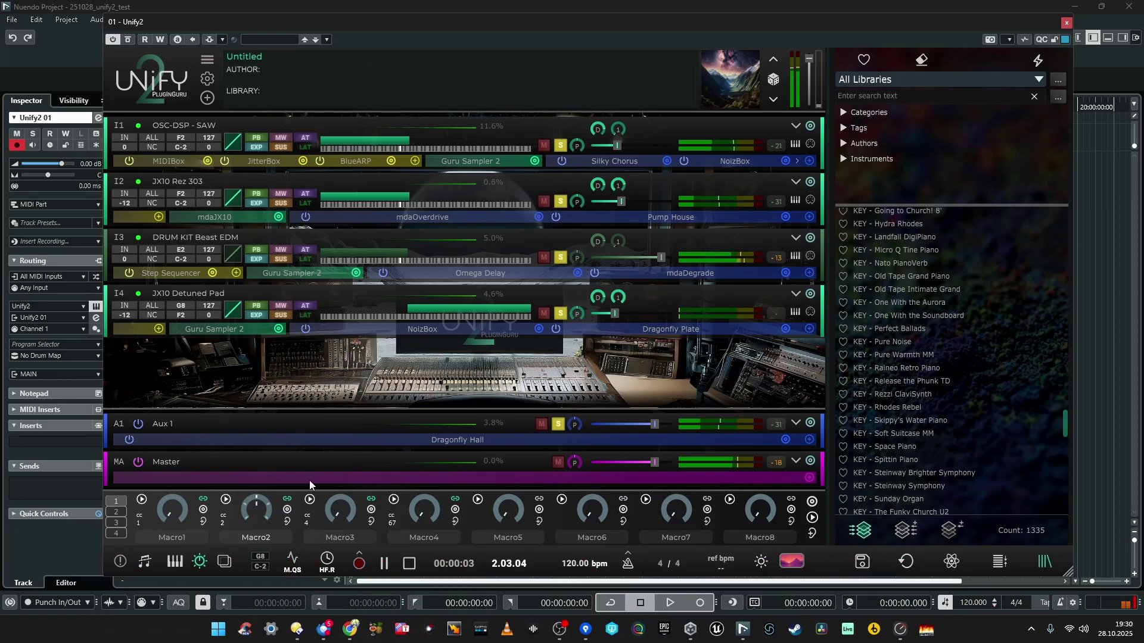
pyautogui.click(288, 511)
pyautogui.click(288, 511)
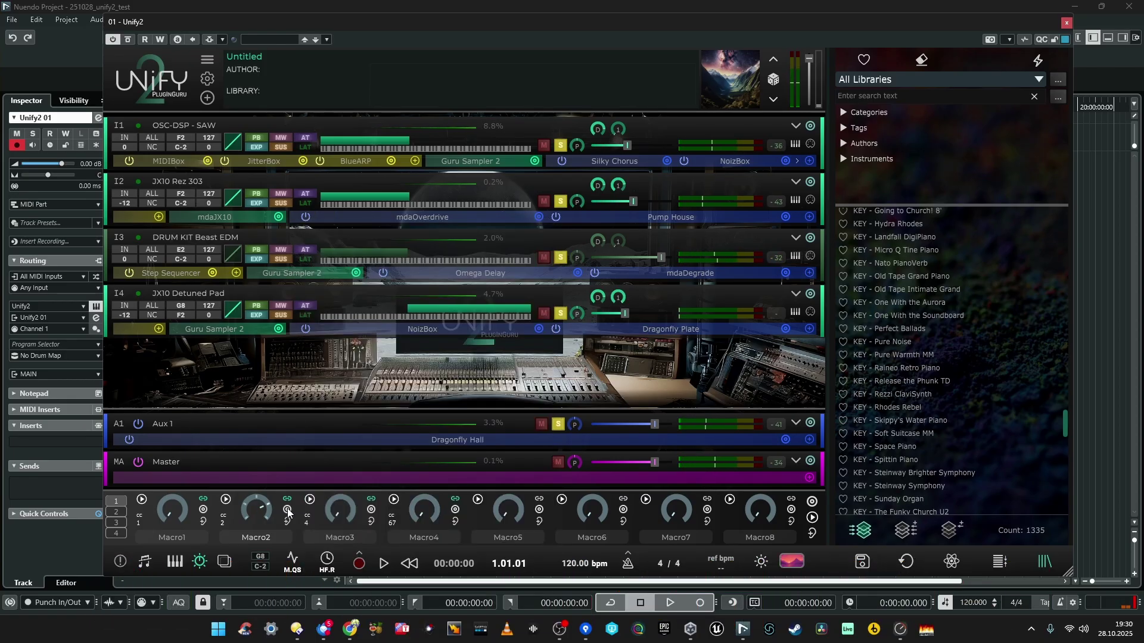
pyautogui.rightClick(288, 511)
pyautogui.moveTo(324, 473)
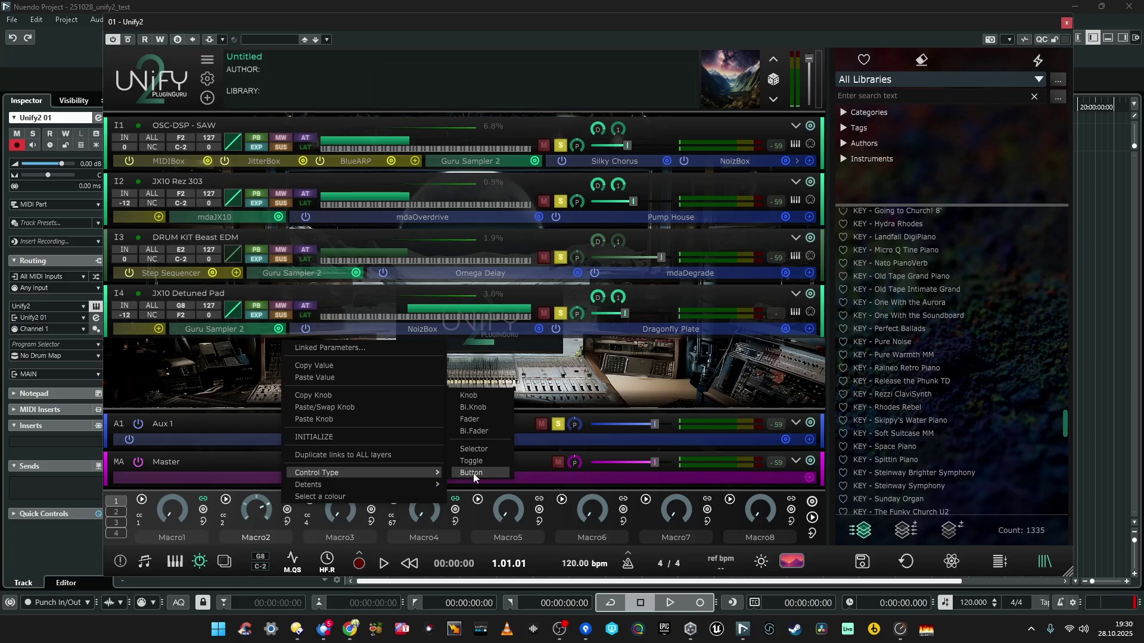
pyautogui.click(190, 497)
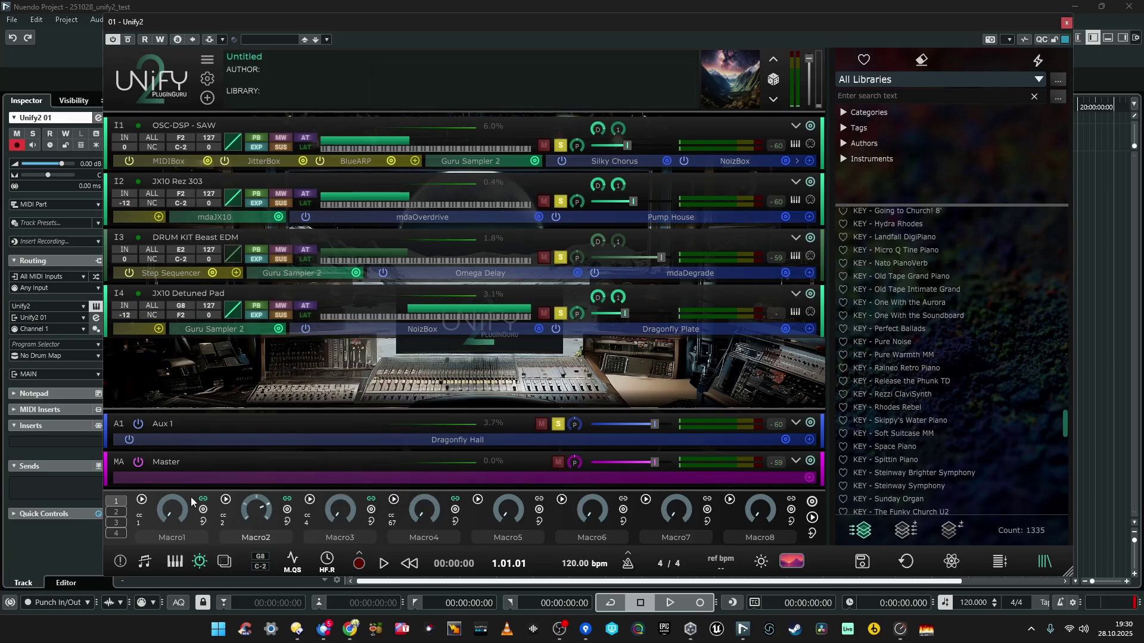